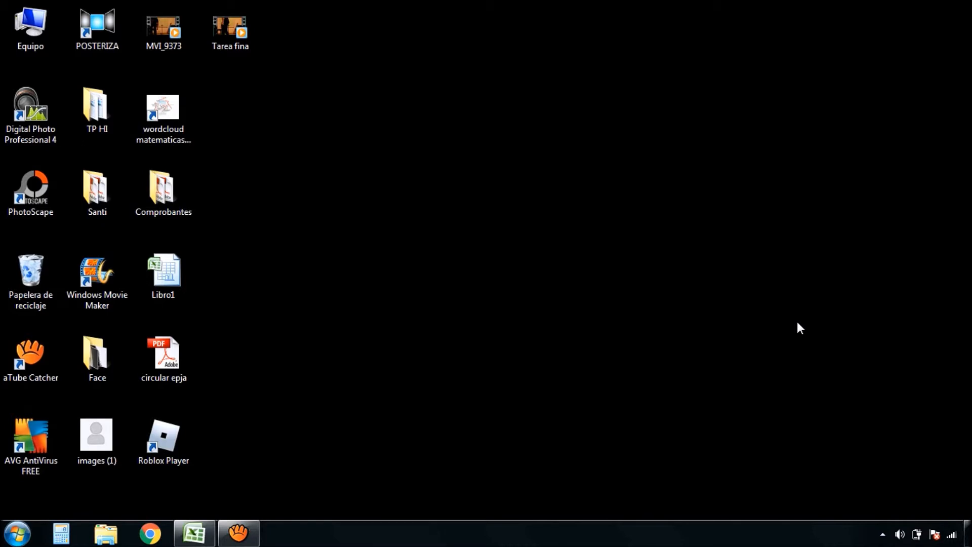
Step: Switch to the Libro1 workbook in Excel and enter the formula =B2+C2+D2 in total cell E2 of Hoja1
click(199, 538)
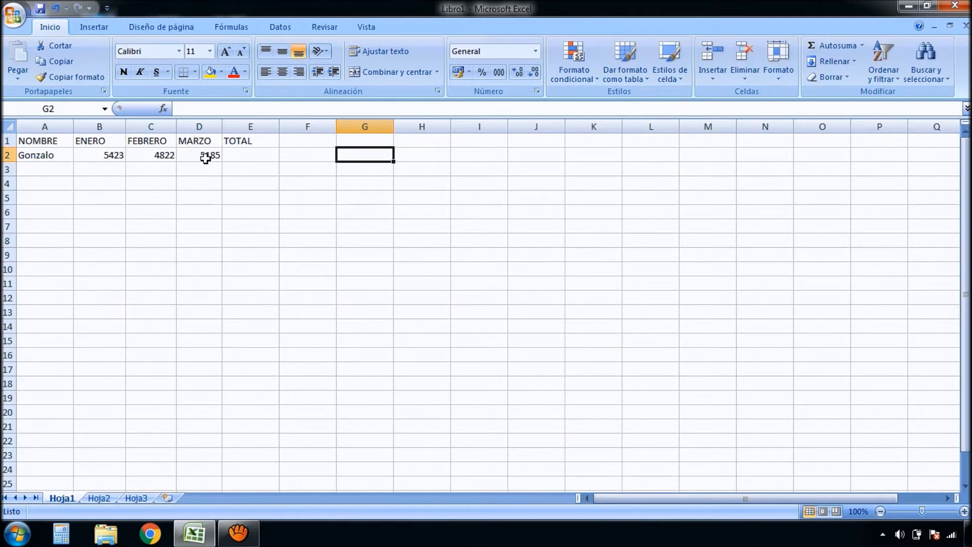
click(238, 159)
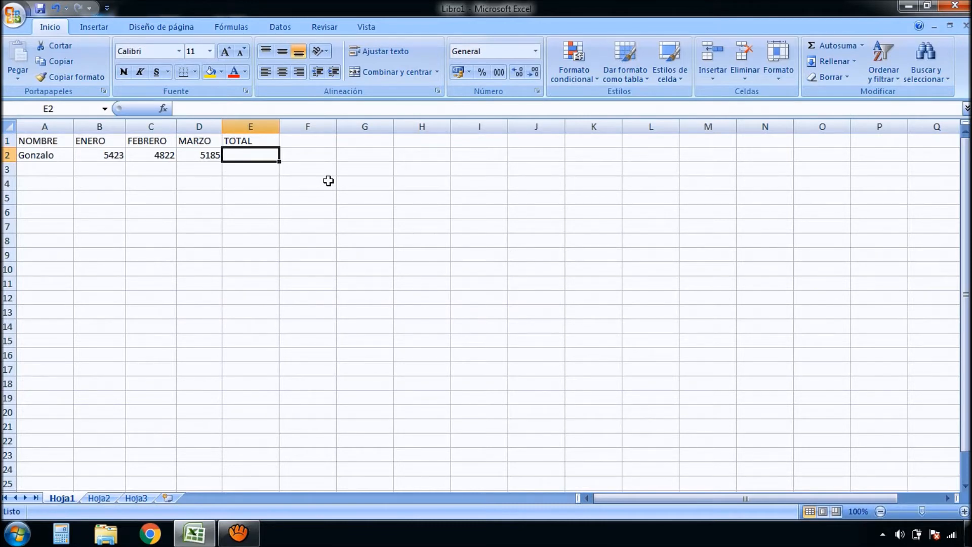
text(=)
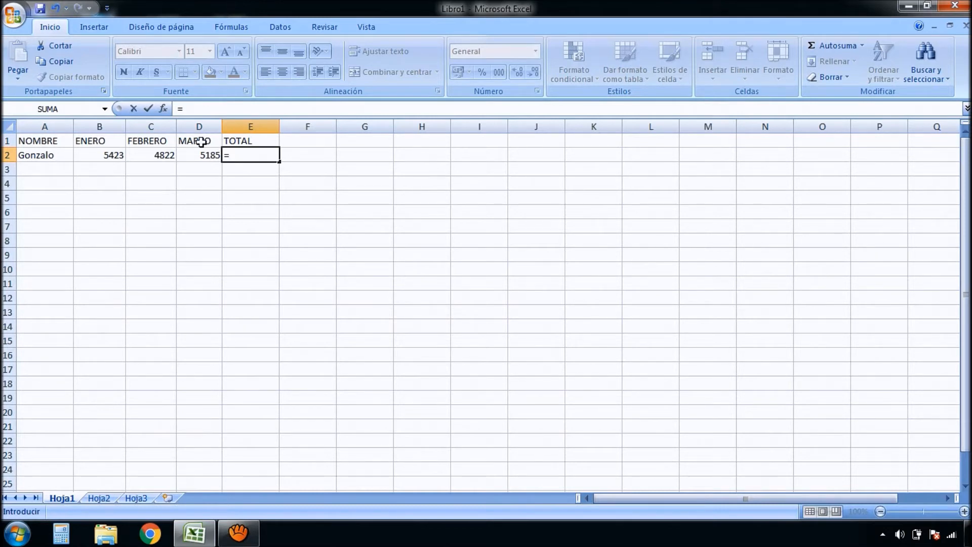
click(116, 156)
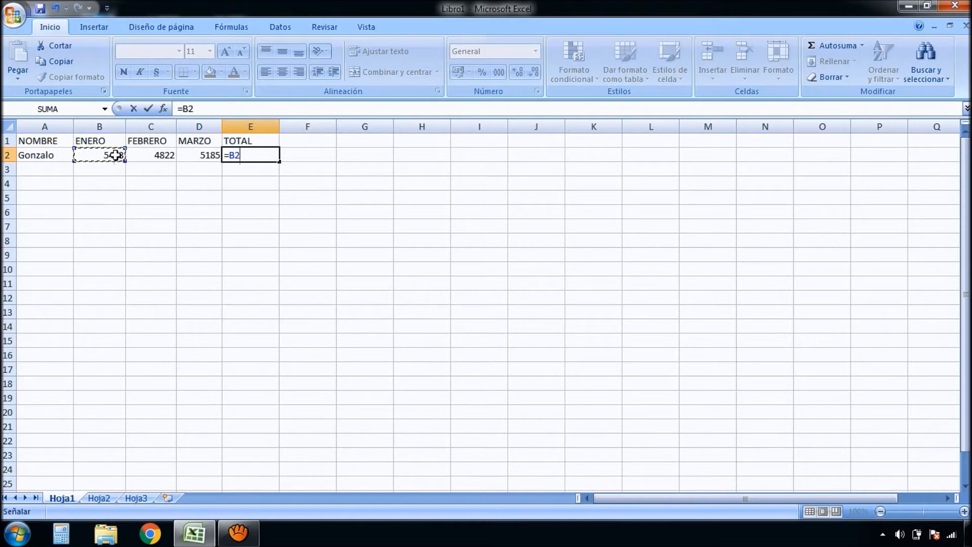
text(+)
click(144, 154)
text(+)
click(202, 155)
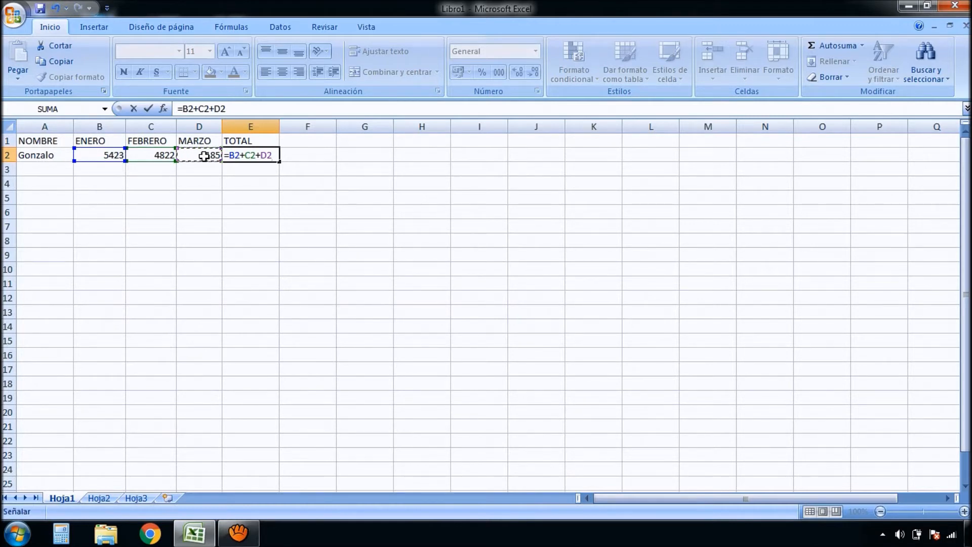
key(Return)
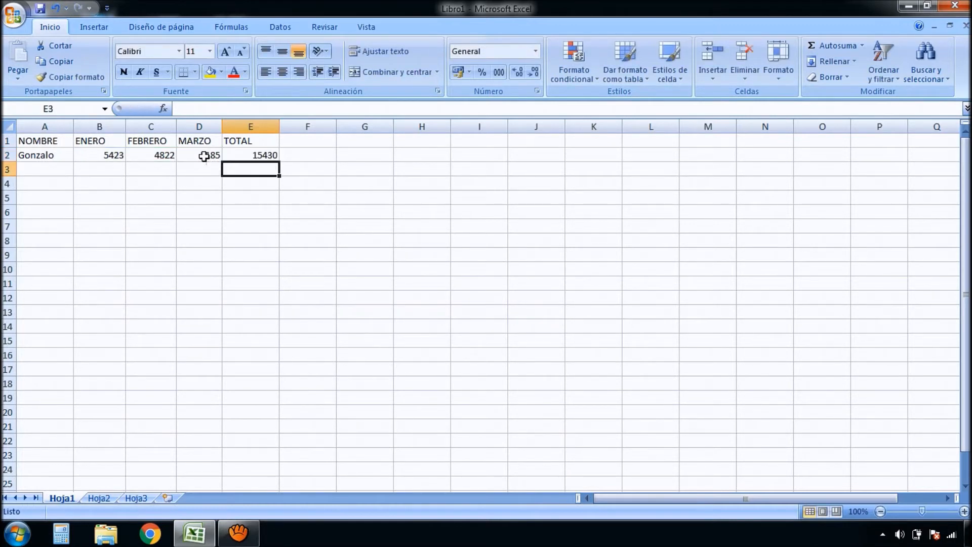
Step: Clear the formula in E2 and replace it with an AutoSum of B2:D2
click(256, 154)
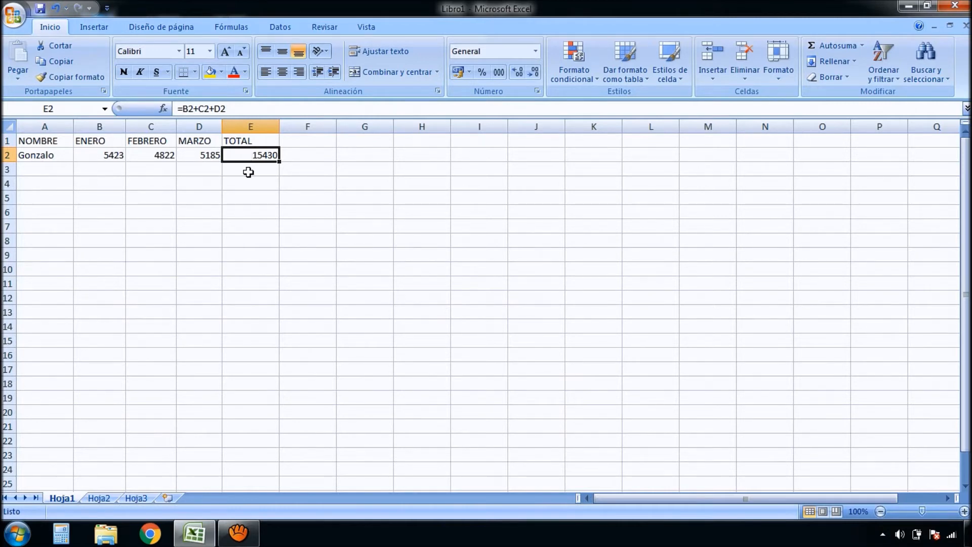
key(Delete)
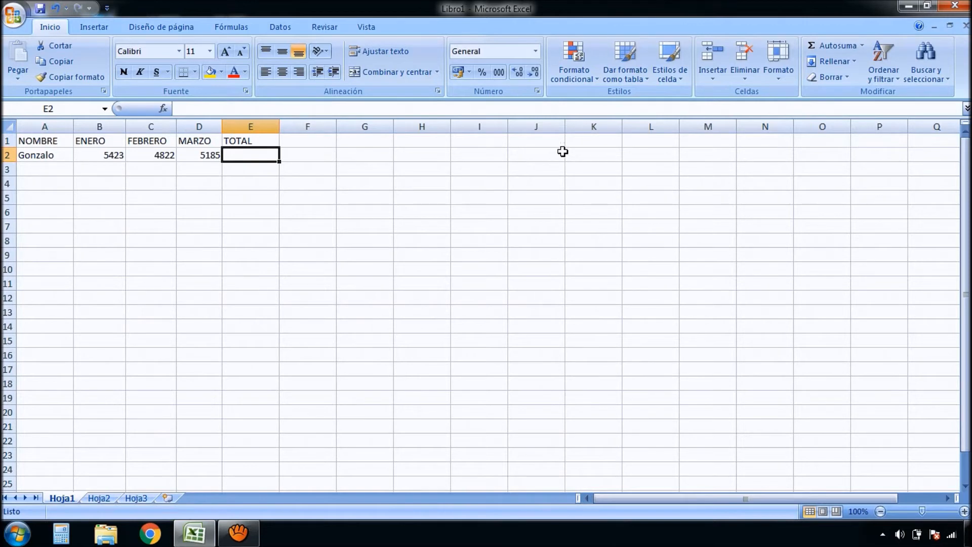
click(835, 46)
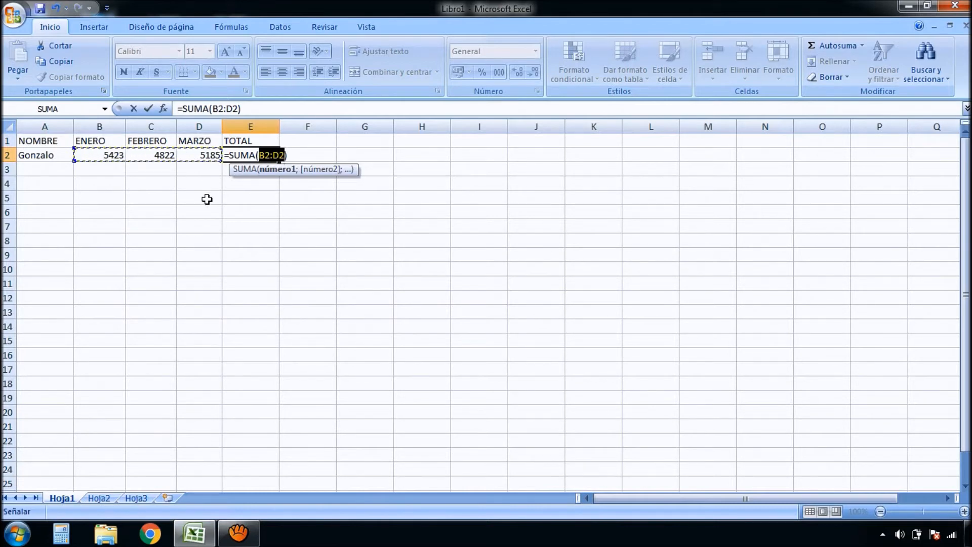
key(Return)
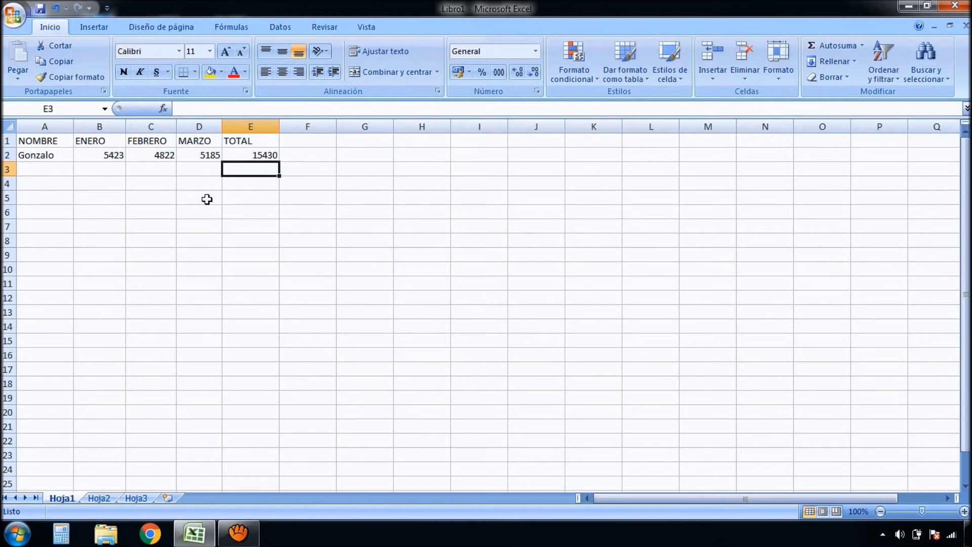
click(260, 155)
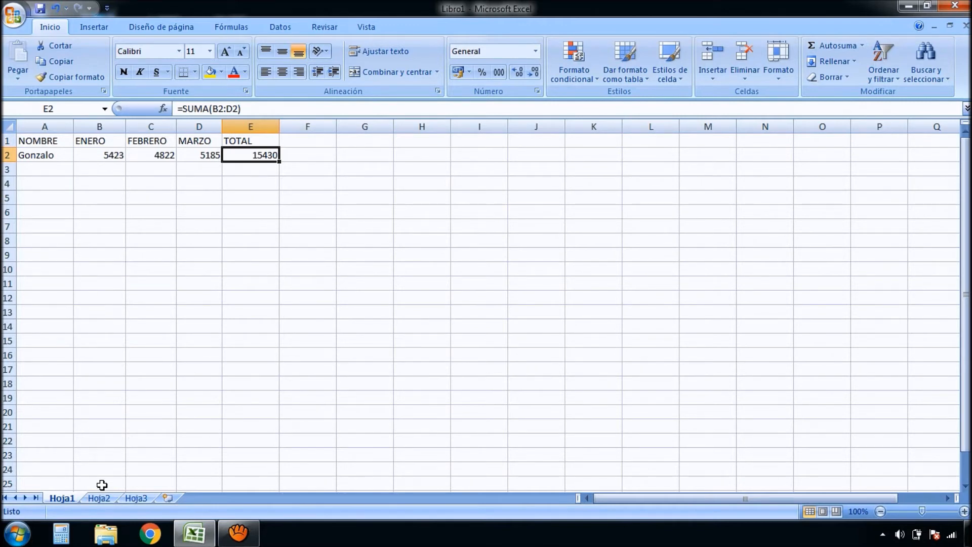
Step: Open sheet Hoja3 and examine the formulas in the TOTAL column cells E2, E6, E5 and E4
click(137, 499)
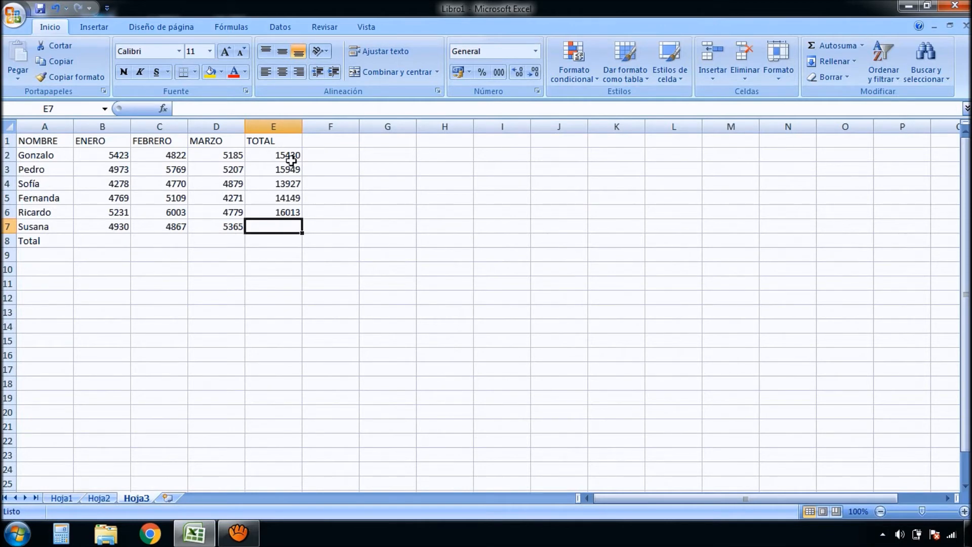
click(290, 160)
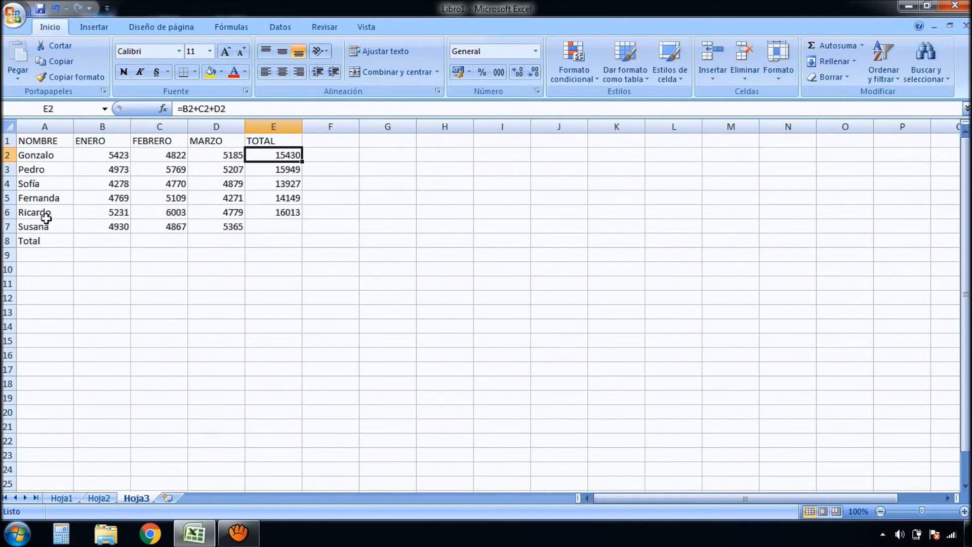
click(277, 227)
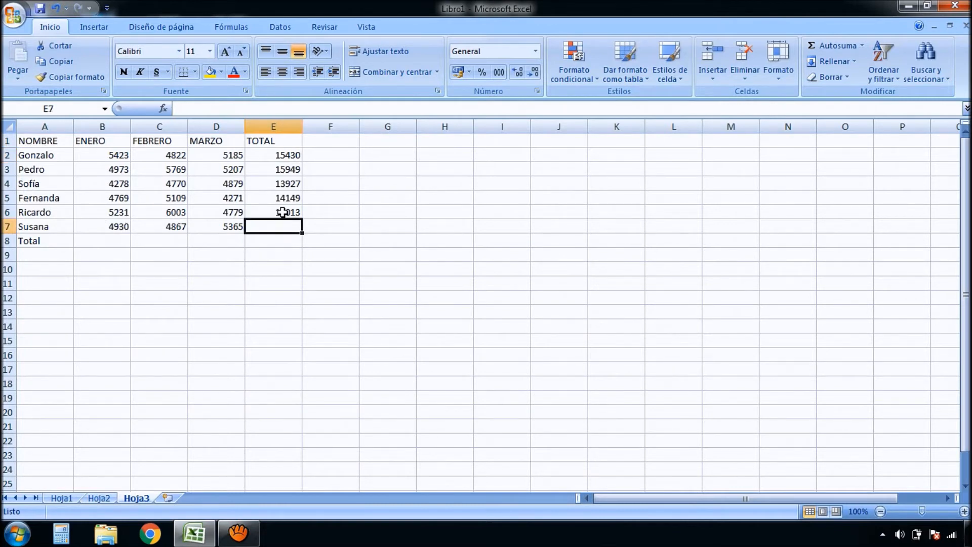
click(282, 212)
click(282, 197)
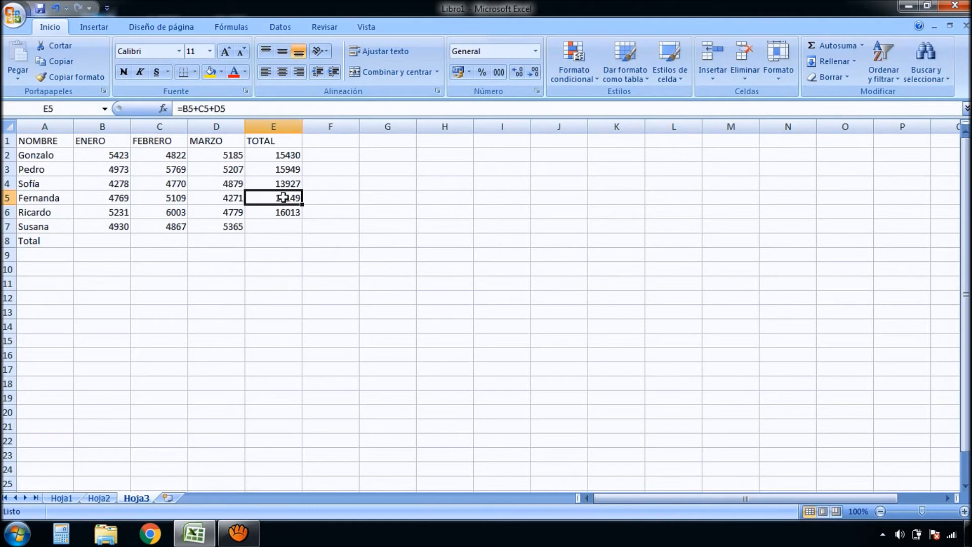
click(283, 185)
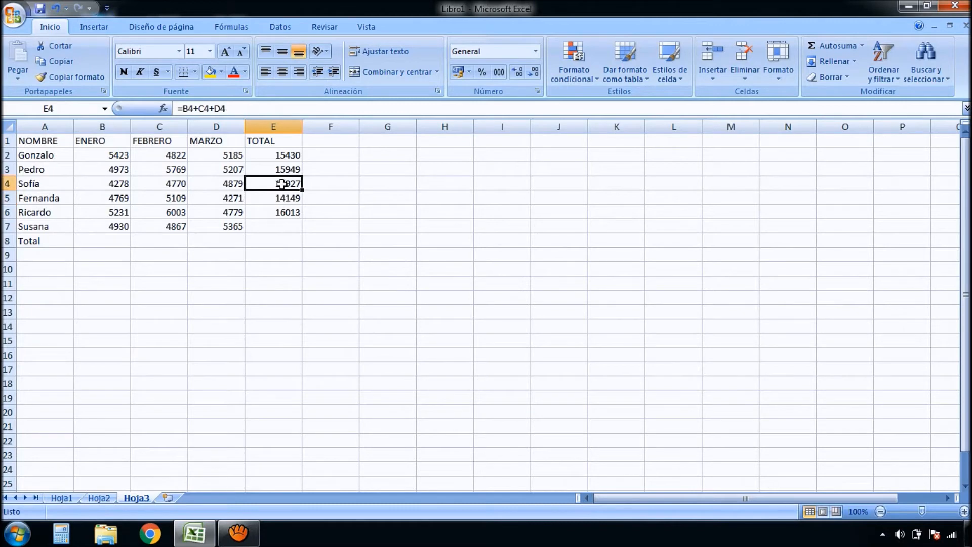
click(275, 224)
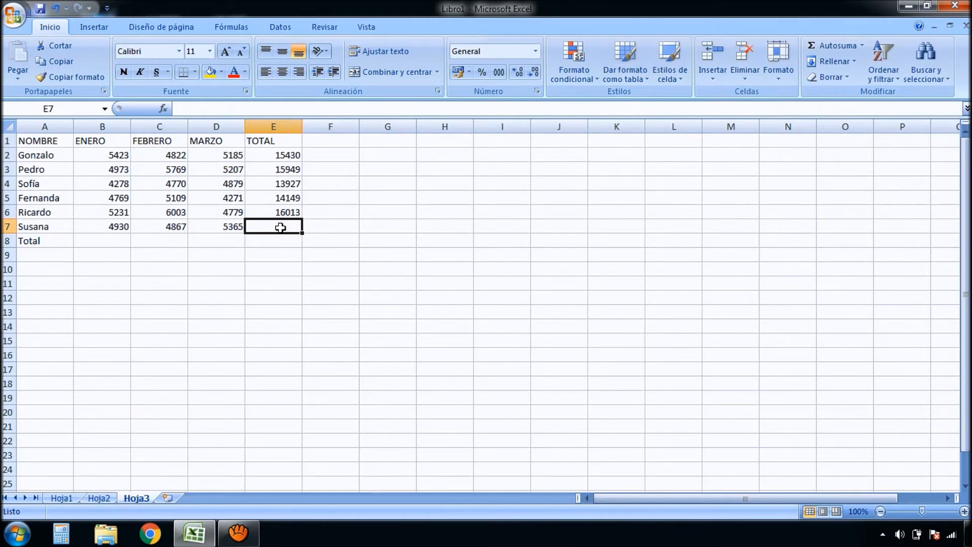
click(831, 51)
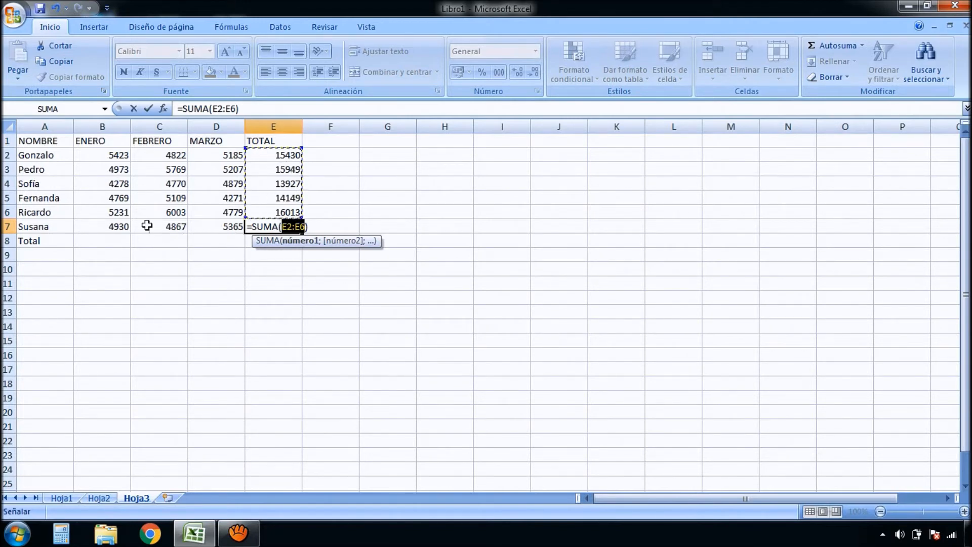
click(391, 186)
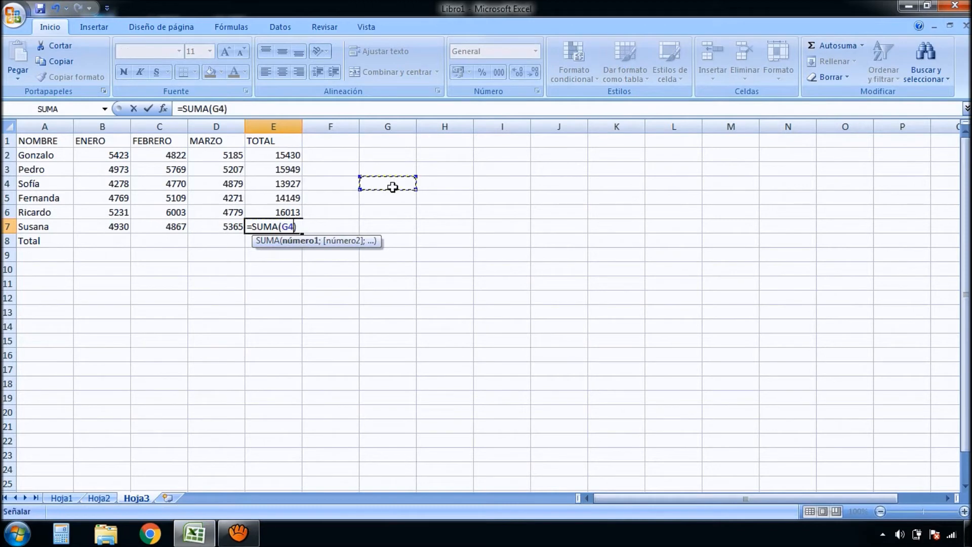
key(BackSpace)
key(BackSpace)
key(BackSpace)
key(BackSpace)
key(BackSpace)
key(BackSpace)
key(BackSpace)
key(BackSpace)
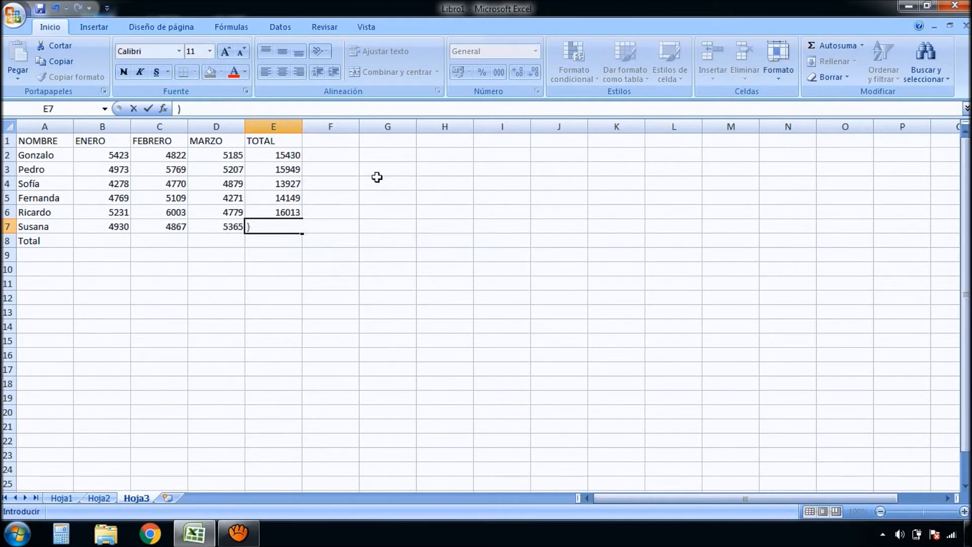
click(377, 176)
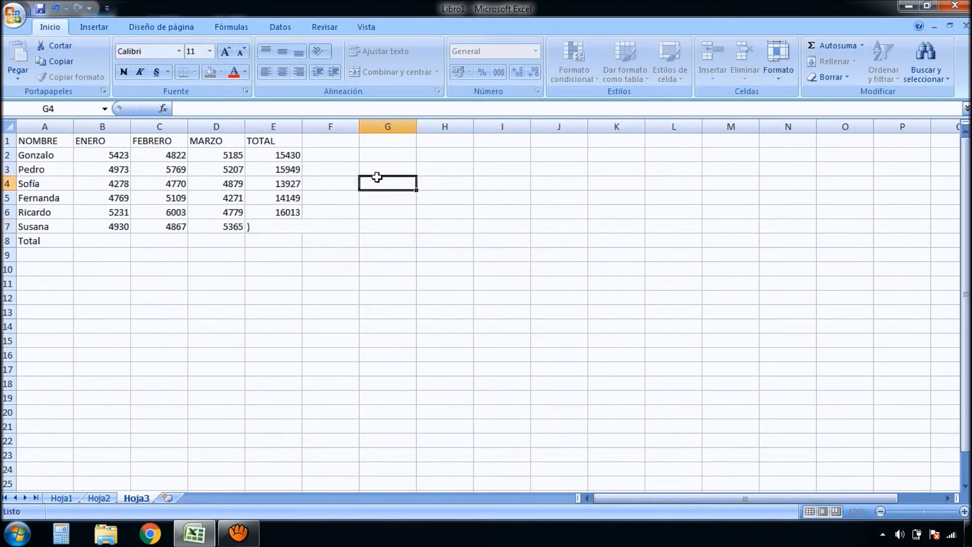
click(258, 229)
key(Delete)
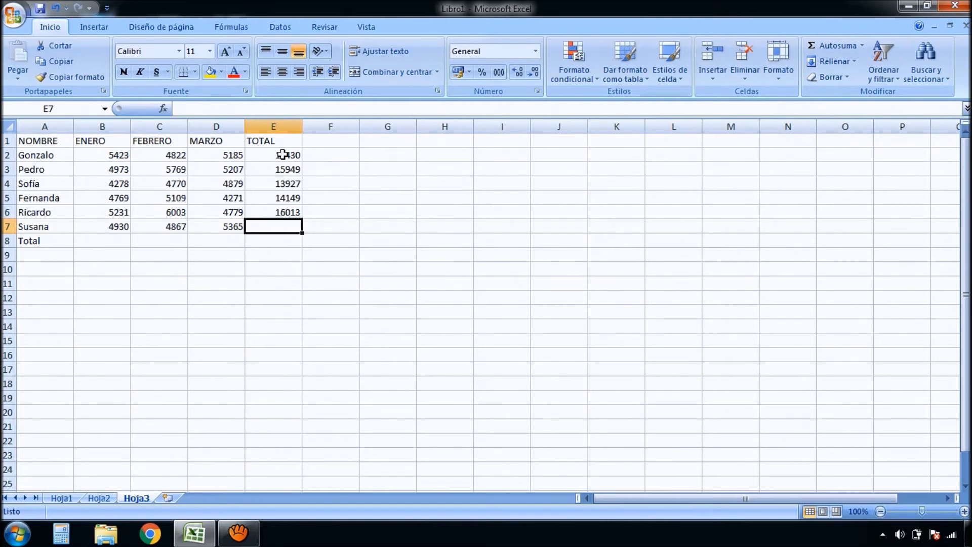
Step: Try AutoSum on the TOTAL column range E2:E7, check the formula in E7, and undo the sum
drag(283, 154, 285, 225)
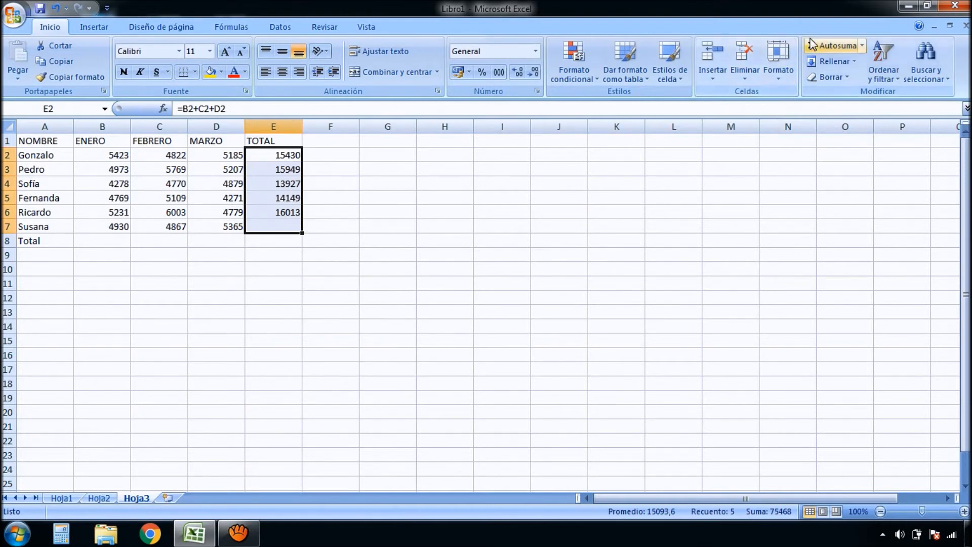
click(828, 44)
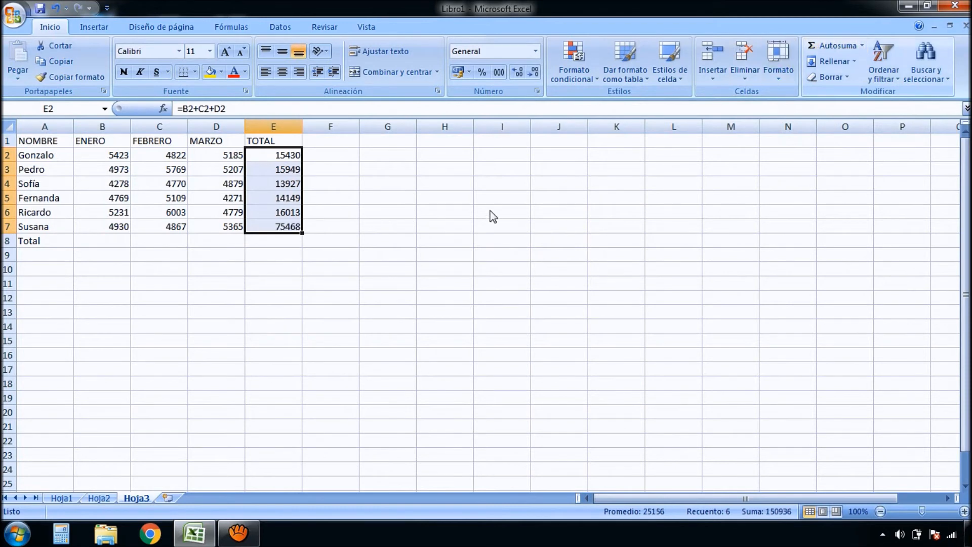
click(289, 229)
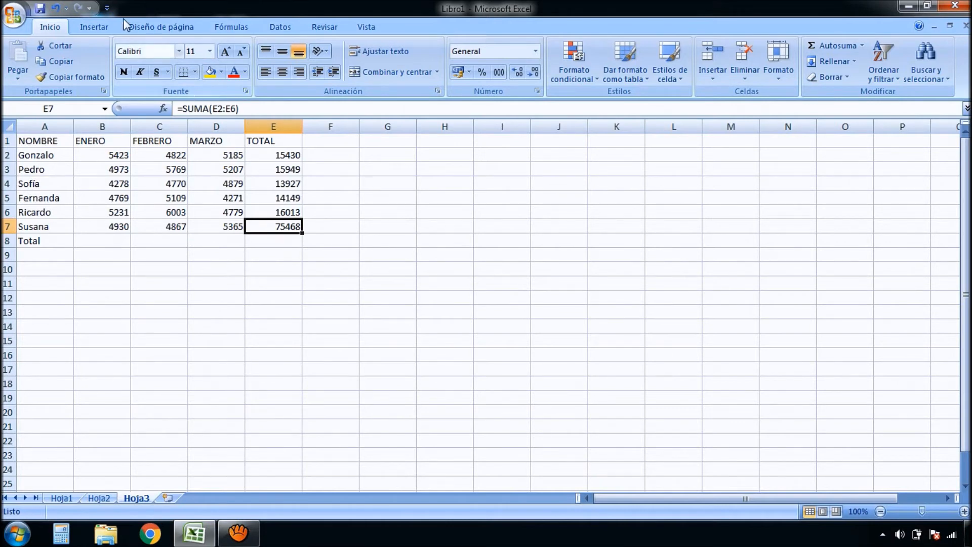
click(57, 8)
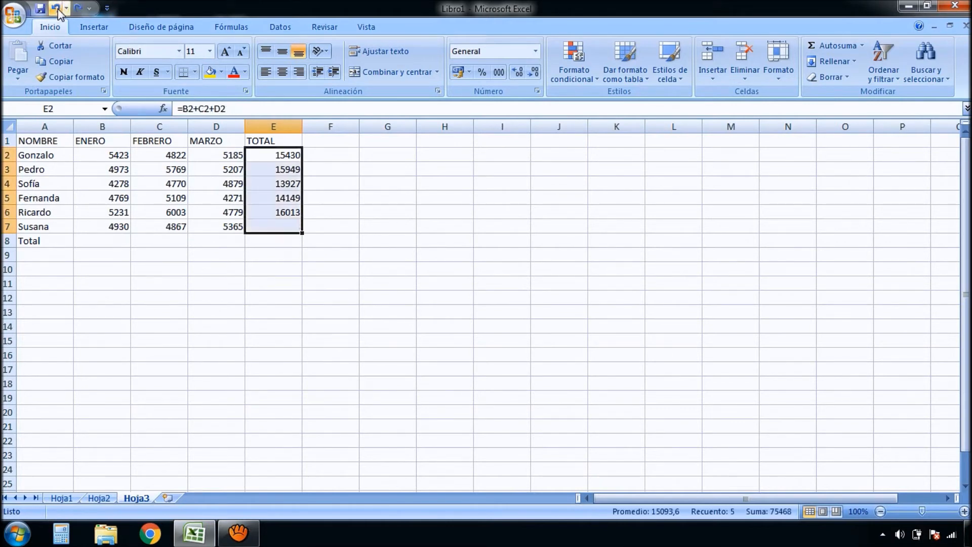
click(259, 249)
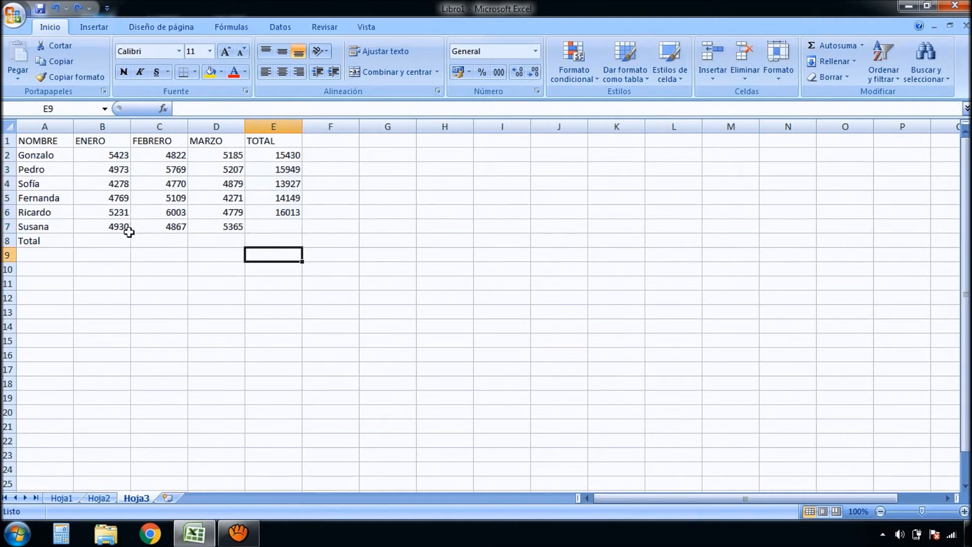
Step: Fill E7 with the row total by applying AutoSum to B7:E7, and check its formula
drag(122, 226, 265, 221)
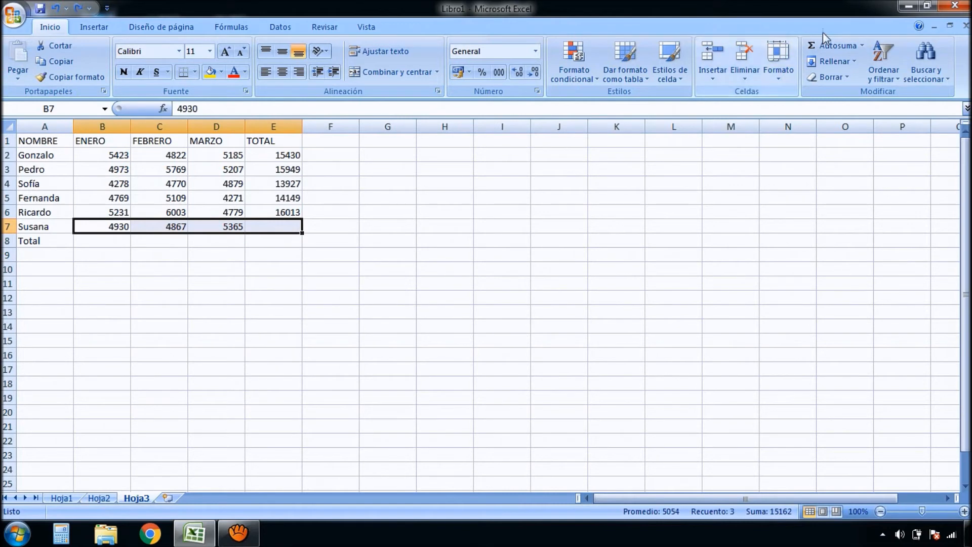
click(831, 46)
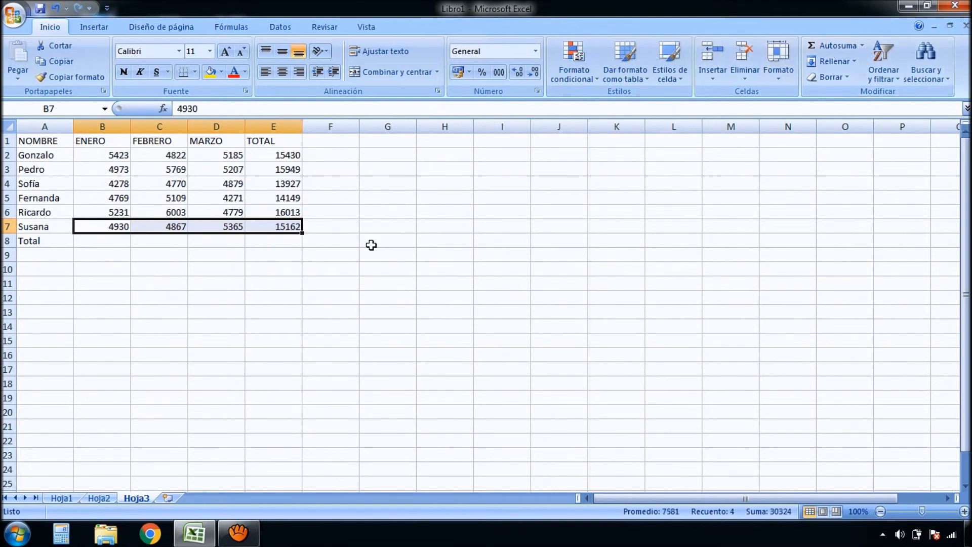
click(340, 254)
click(281, 224)
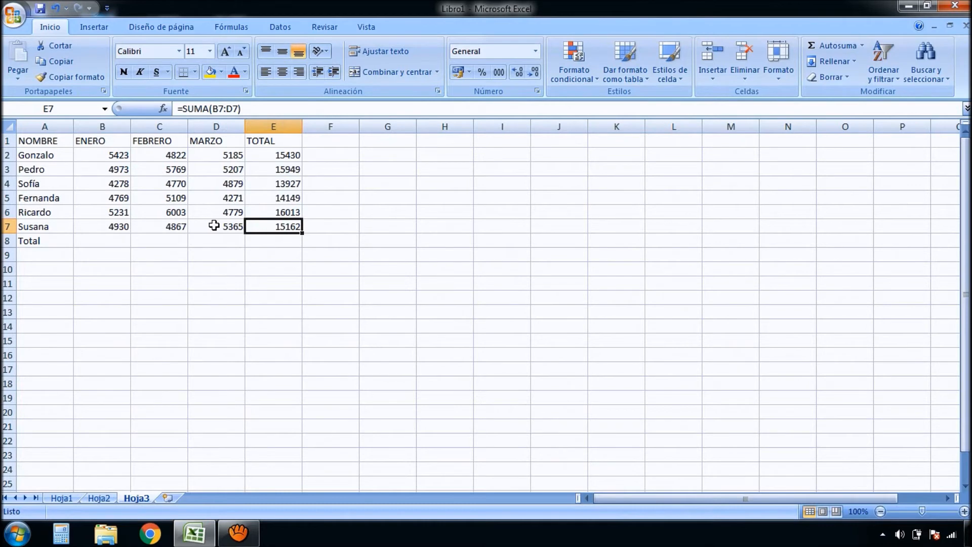
click(288, 273)
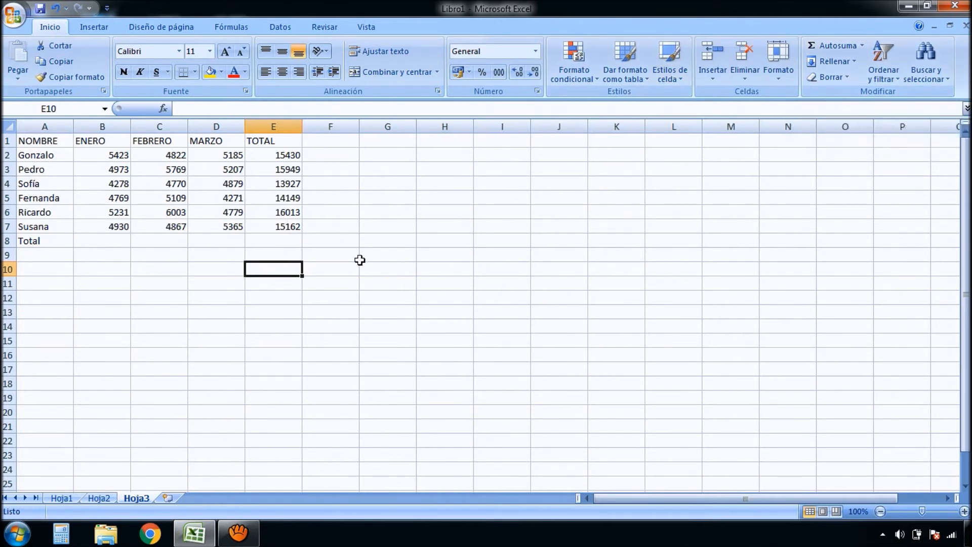
click(360, 259)
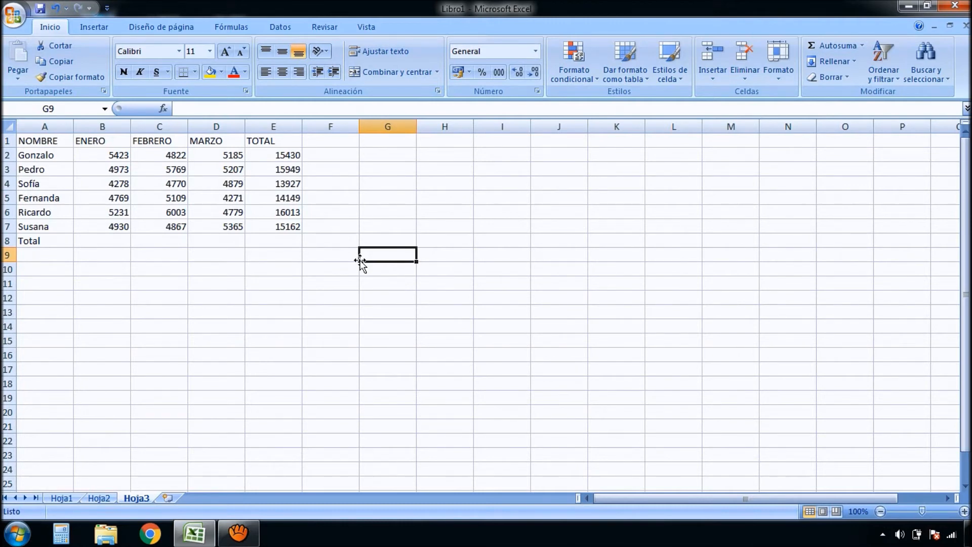
Step: Open sheet Hoja2 and check the formula in the TOTAL cell E2
click(105, 501)
click(269, 227)
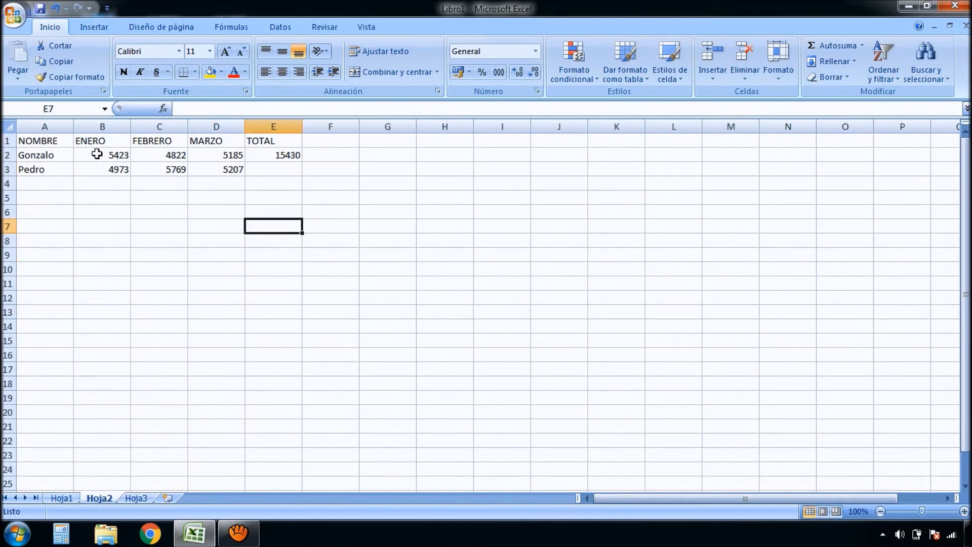
click(287, 156)
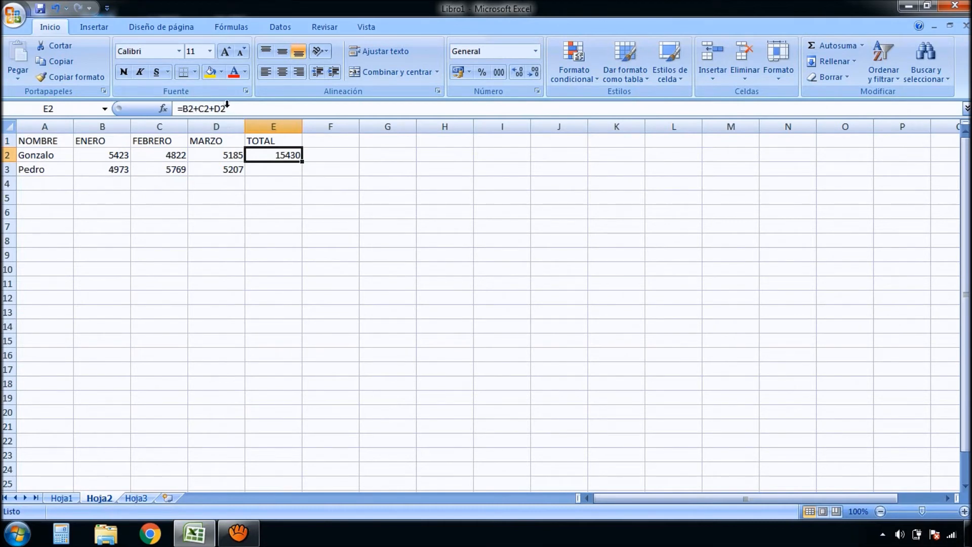
Step: Fill E3 with the row total by applying AutoSum to B3:E3
click(264, 171)
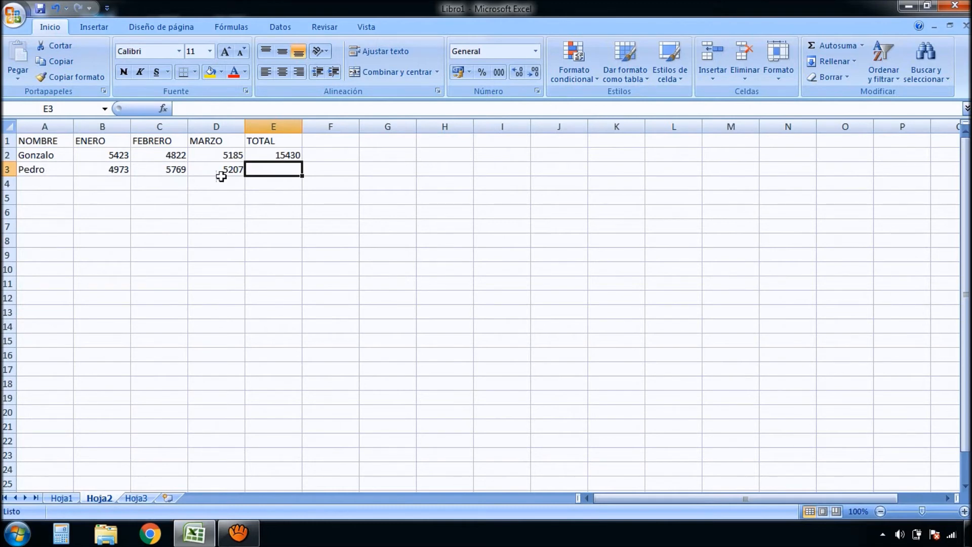
click(117, 171)
drag(131, 169, 274, 167)
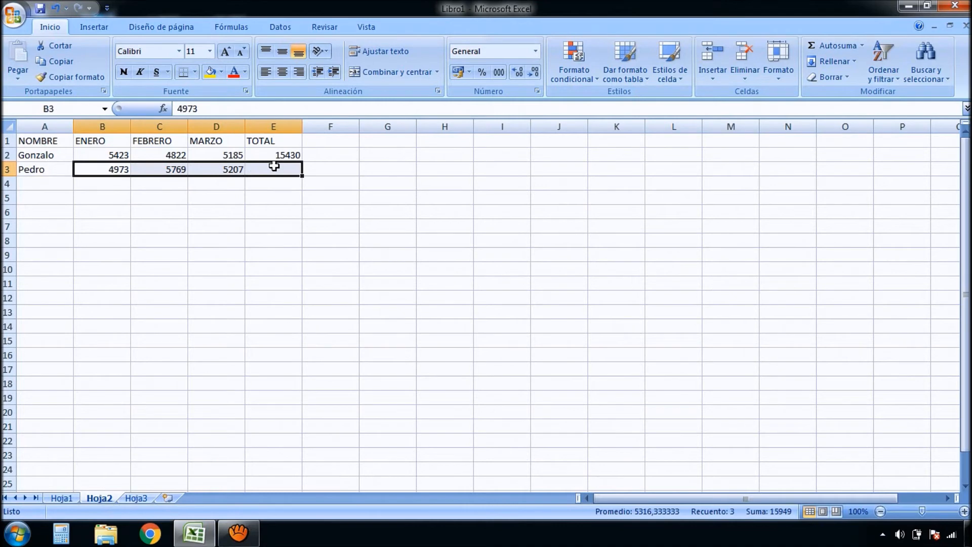
click(838, 47)
click(455, 197)
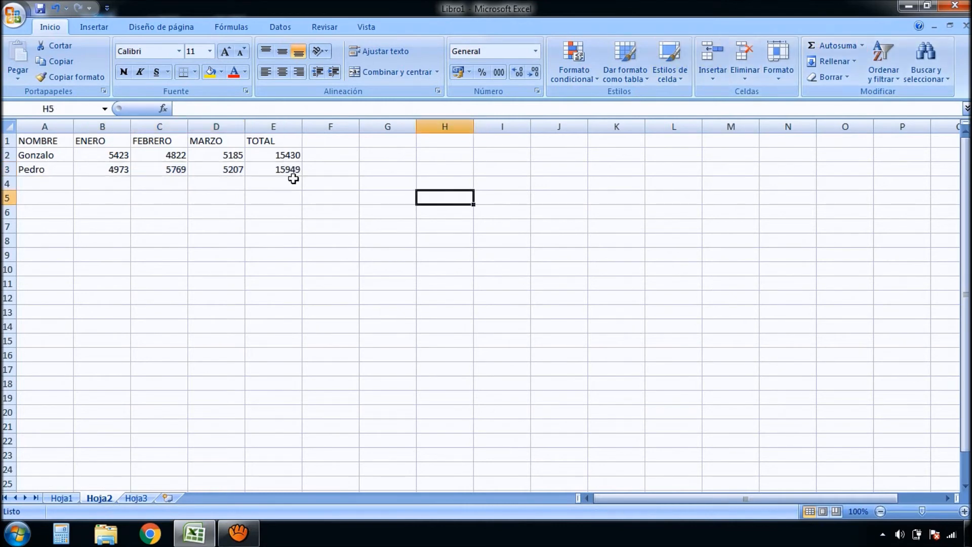
Step: Compare the AutoSum formula in E3 with the addition formula in E2
click(285, 170)
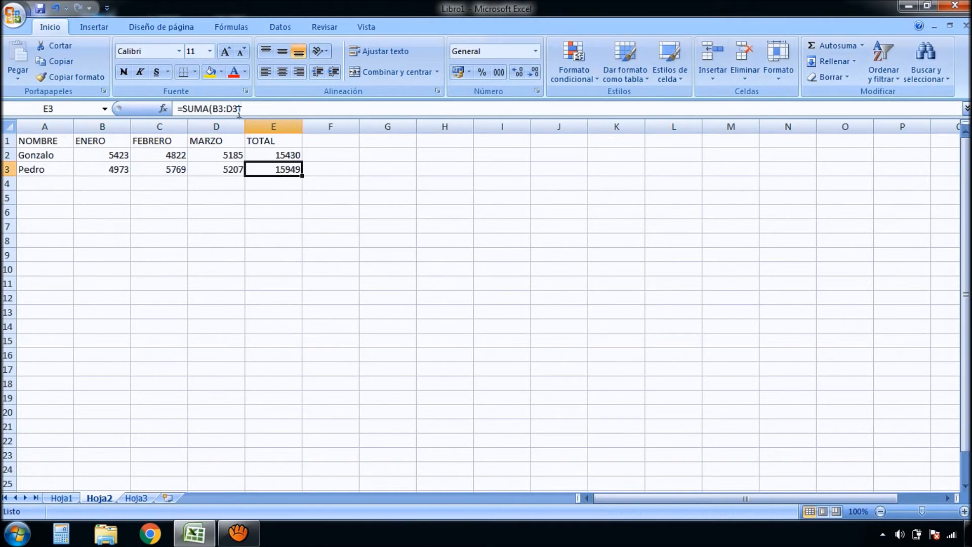
click(281, 195)
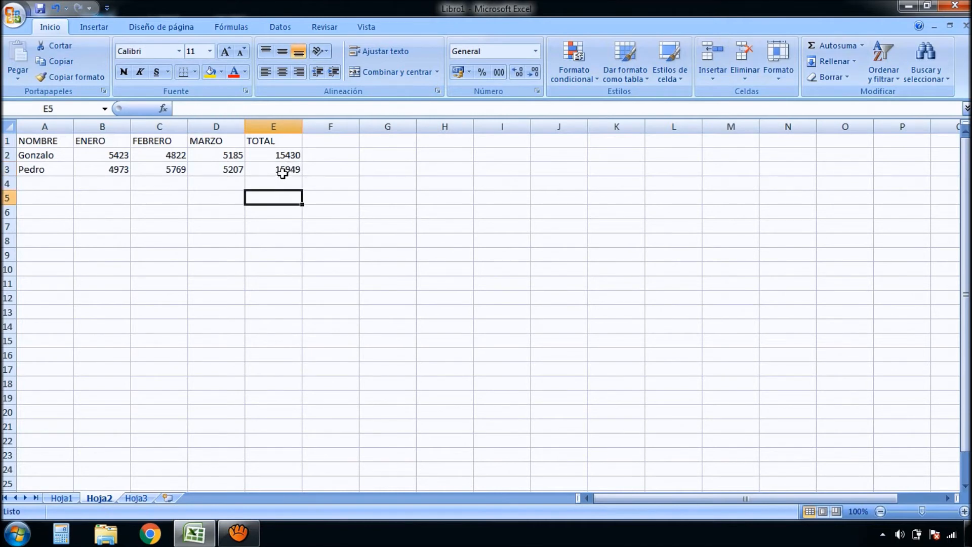
click(283, 171)
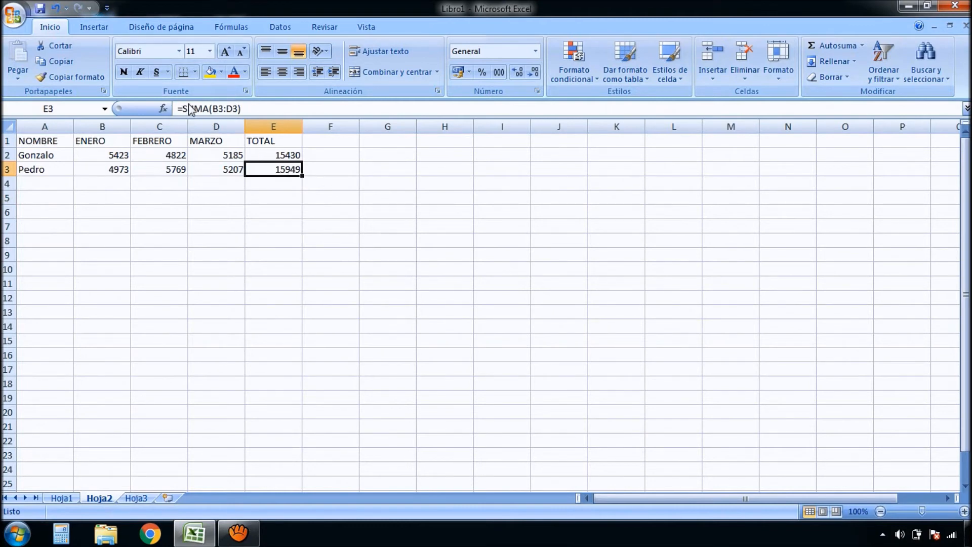
click(272, 156)
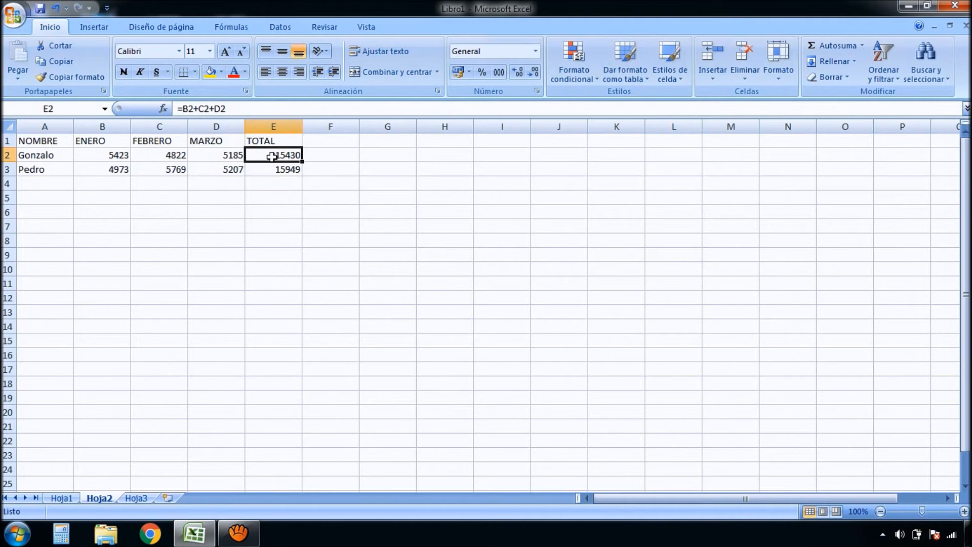
click(295, 174)
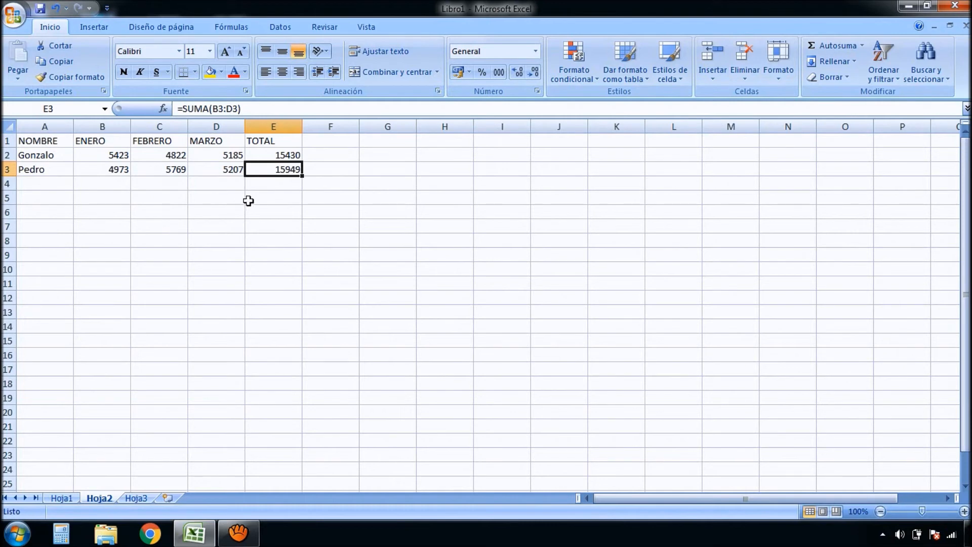
click(282, 154)
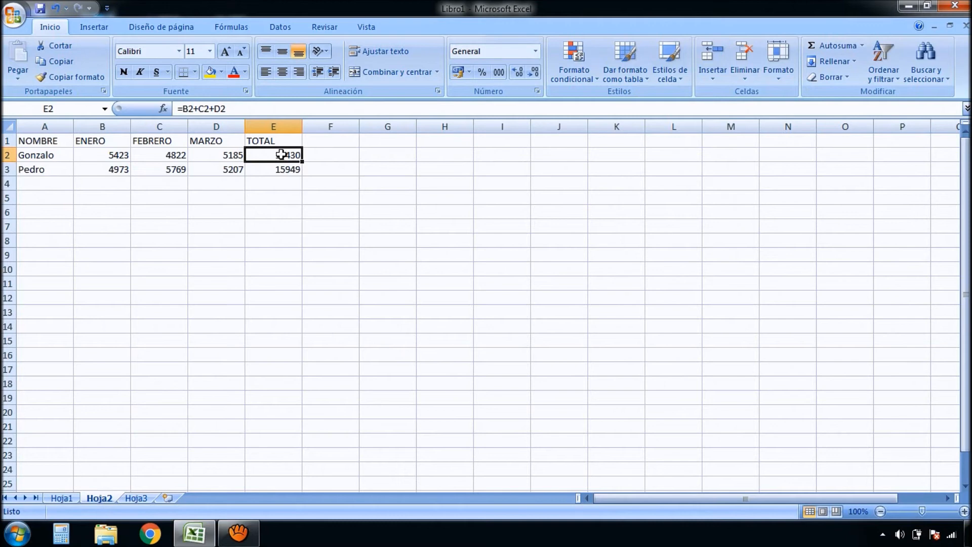
Step: Try inserting a blank column before FEBRERO, check the adjusted formula in F2, and undo the insertion
click(163, 124)
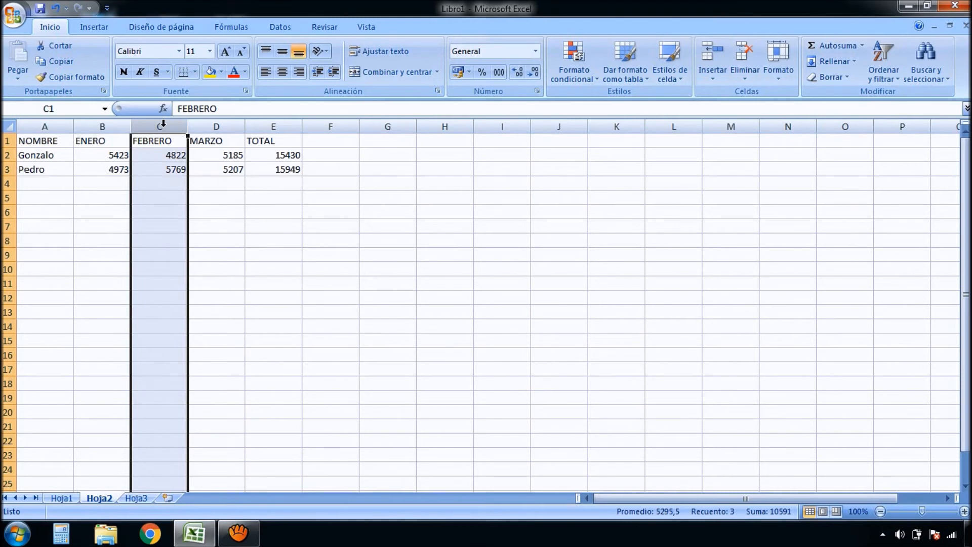
right_click(163, 125)
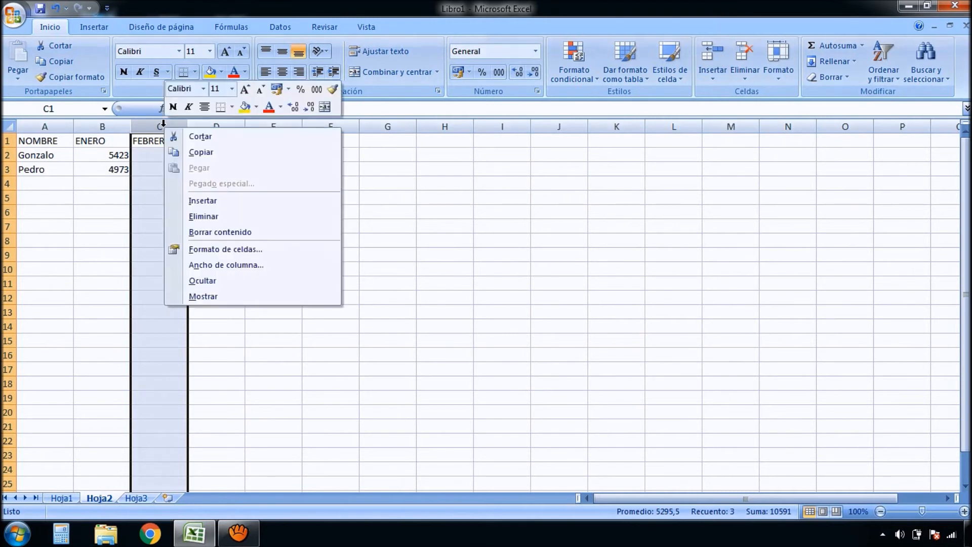
click(220, 202)
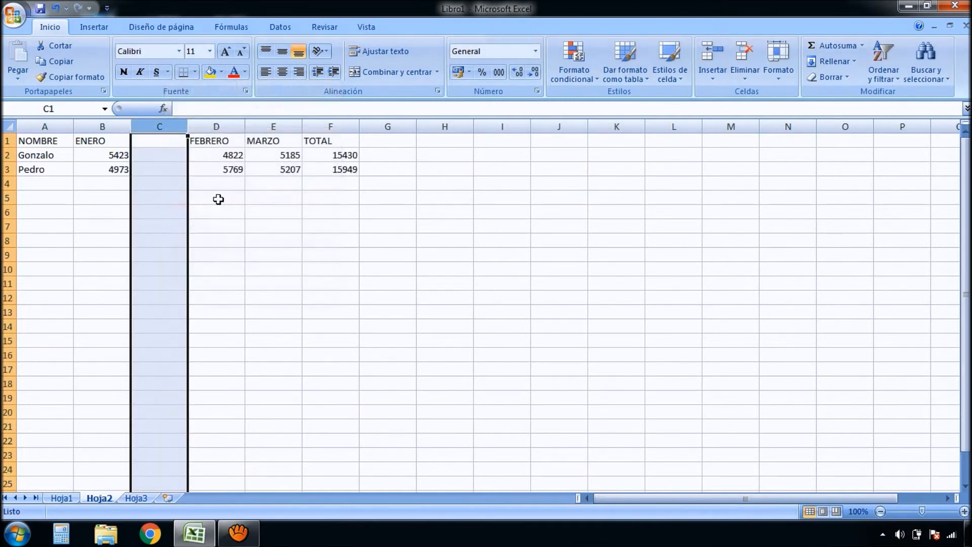
click(218, 200)
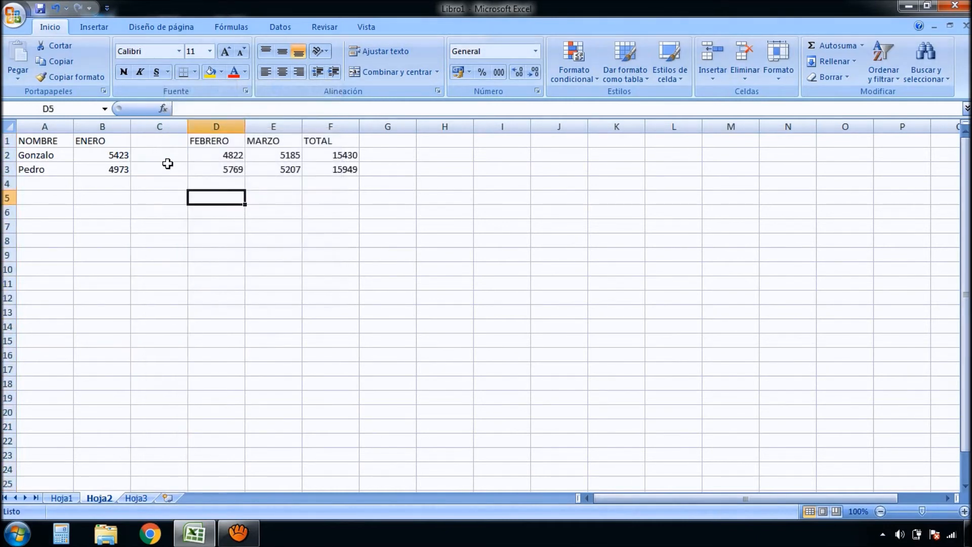
click(348, 155)
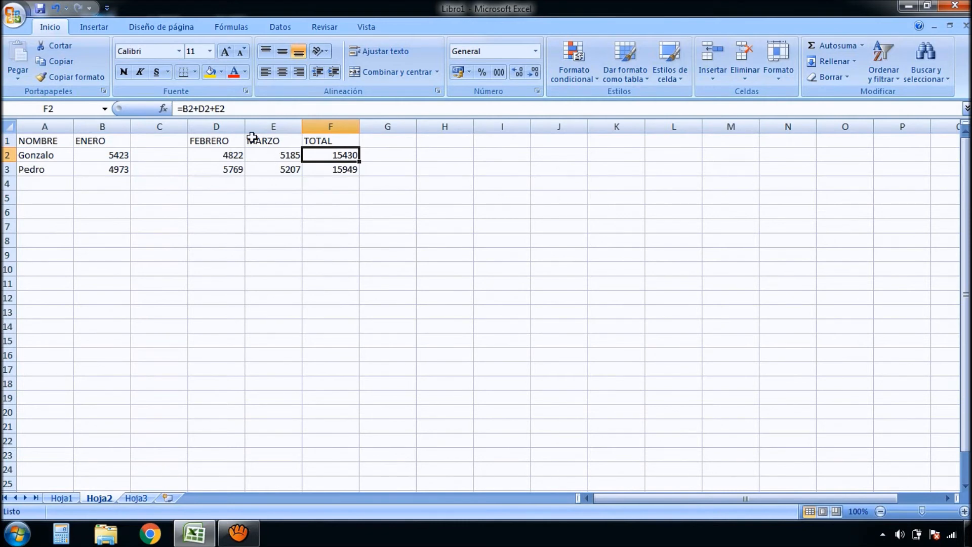
click(55, 9)
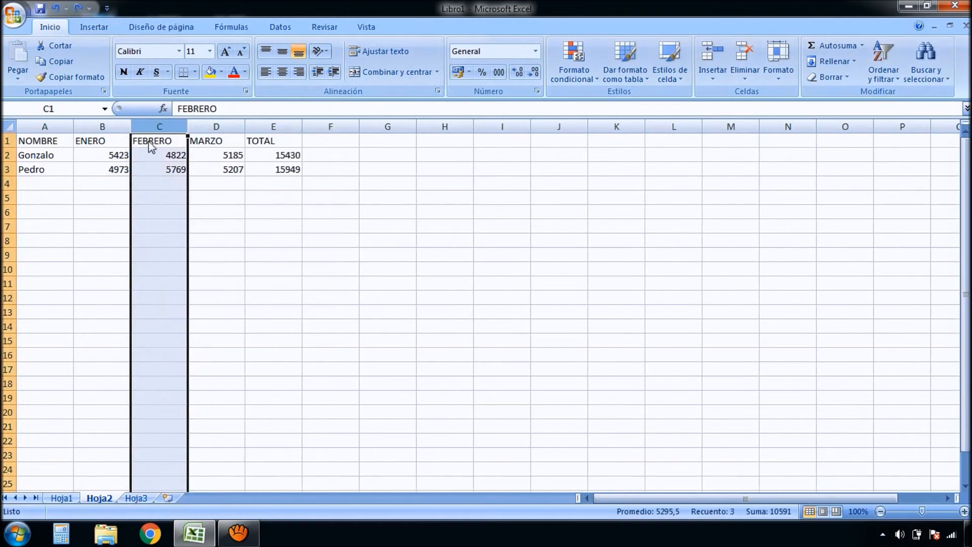
Step: Check the formula in E2, redo the column insertion to compare it with F2, and undo the insertion again
click(269, 155)
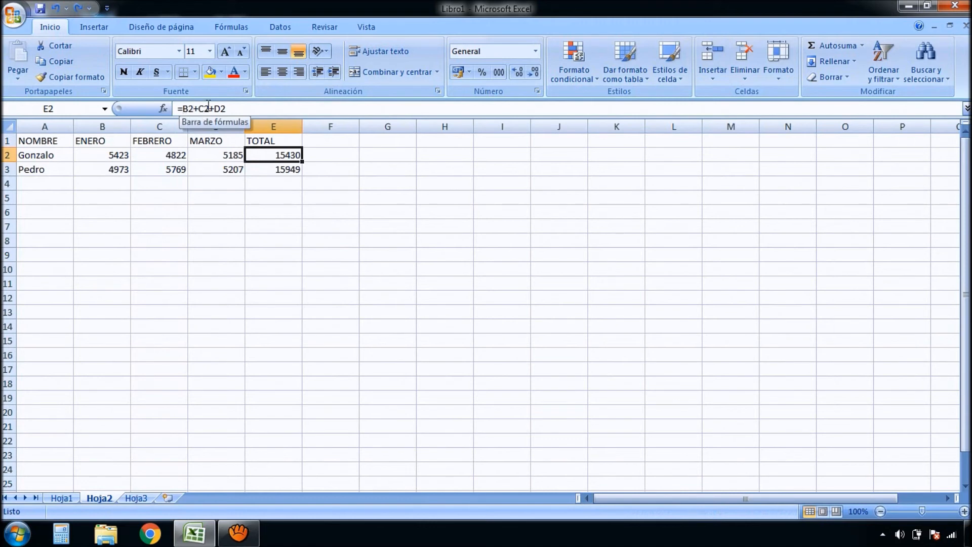
click(78, 8)
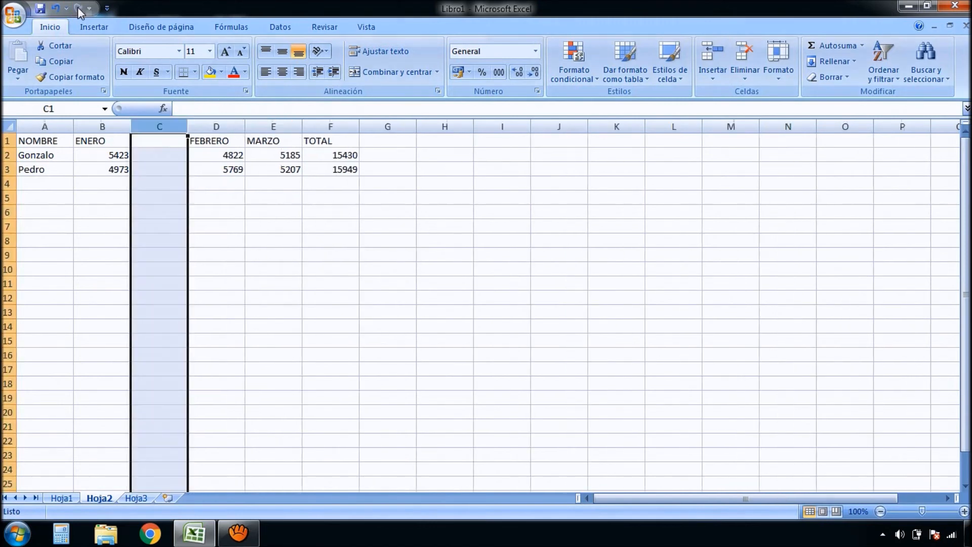
click(323, 156)
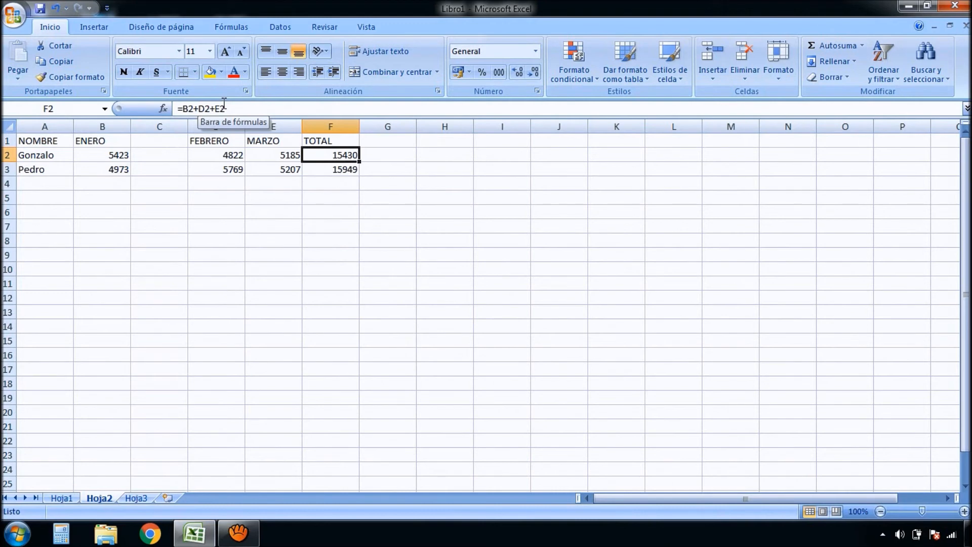
click(55, 9)
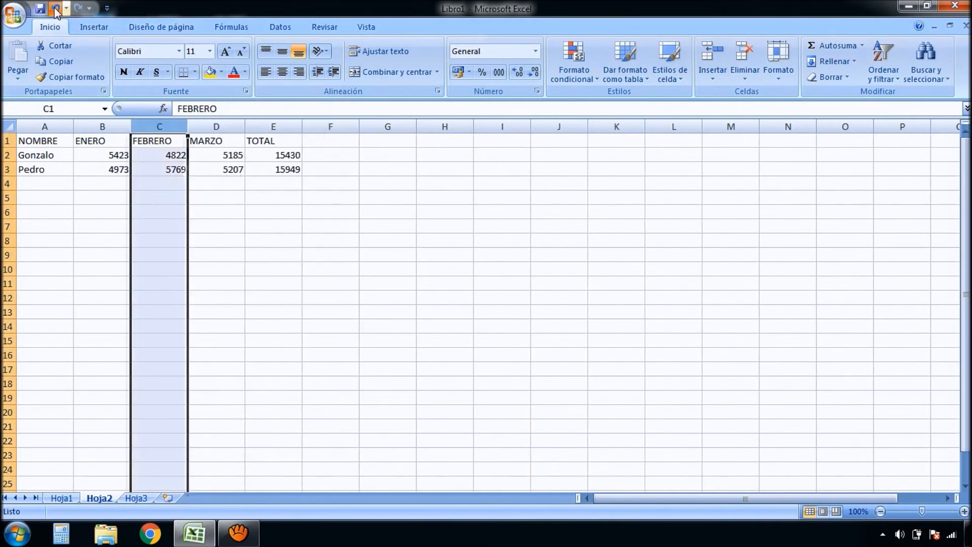
Step: Check the sum formula in E3, then redo the column insertion before FEBRERO and check the formula in F3
click(283, 171)
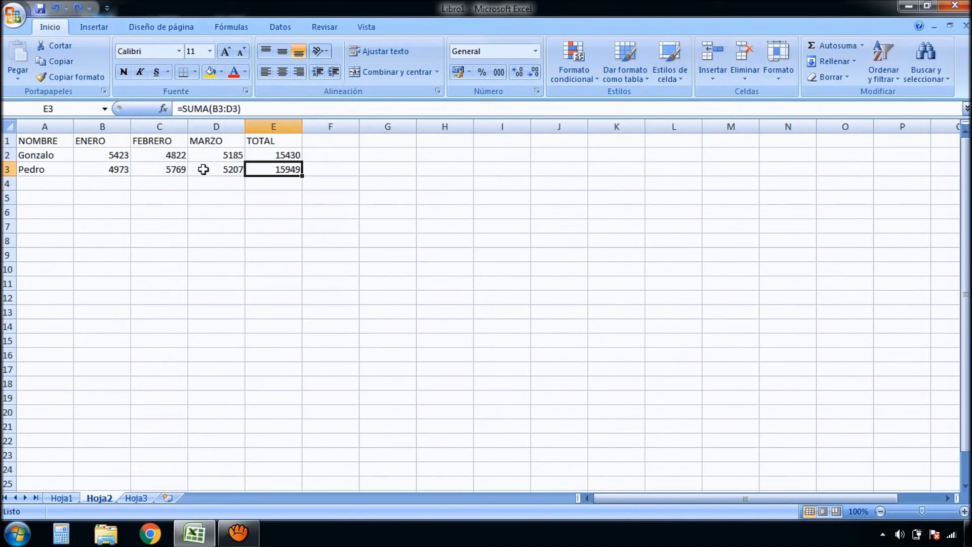
click(78, 10)
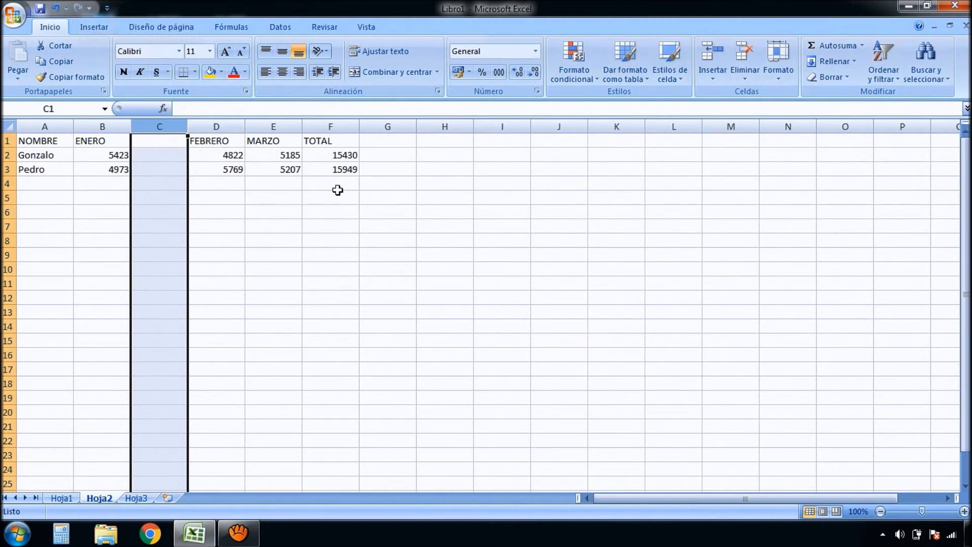
click(344, 171)
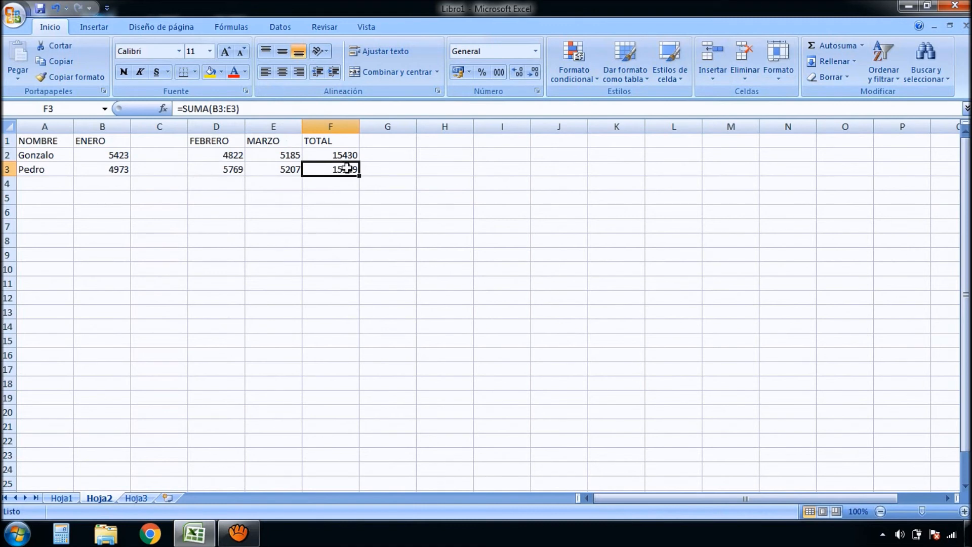
Step: Check the formula in F2 and enter 100 in cells C2 and C3 of the blank column
click(178, 155)
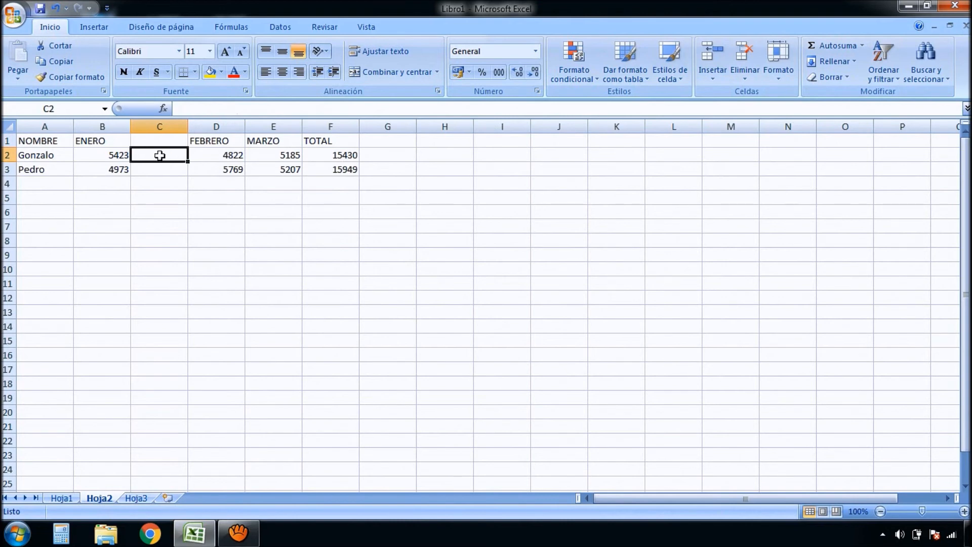
click(347, 157)
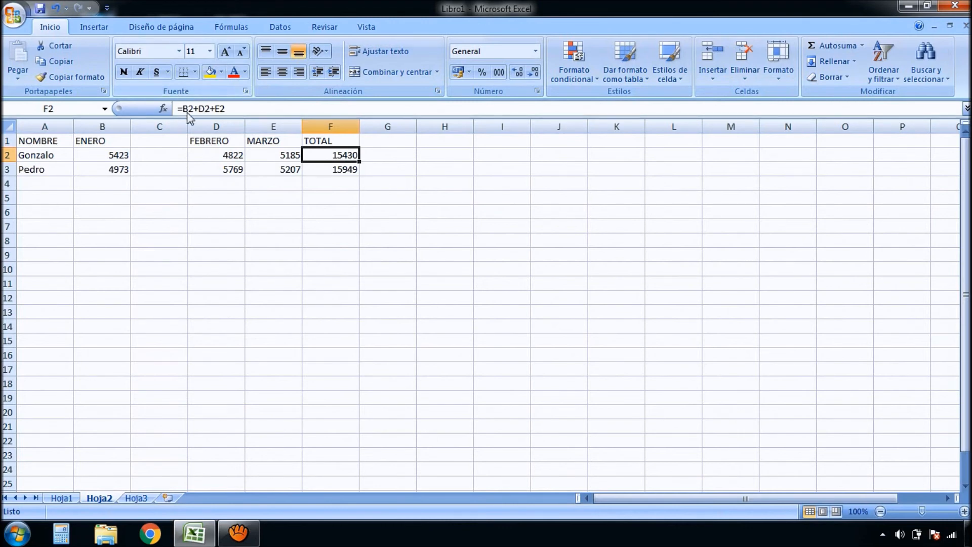
click(160, 154)
text(100)
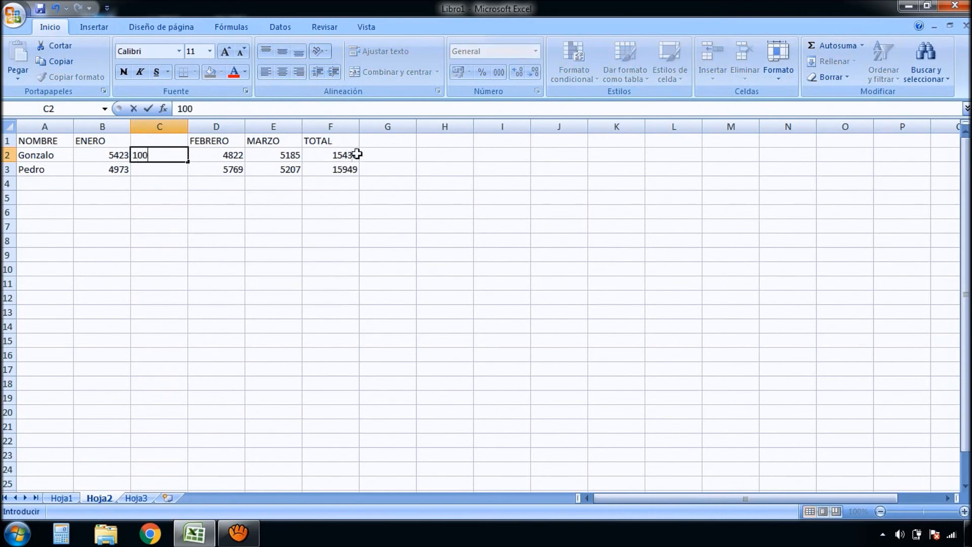
key(Return)
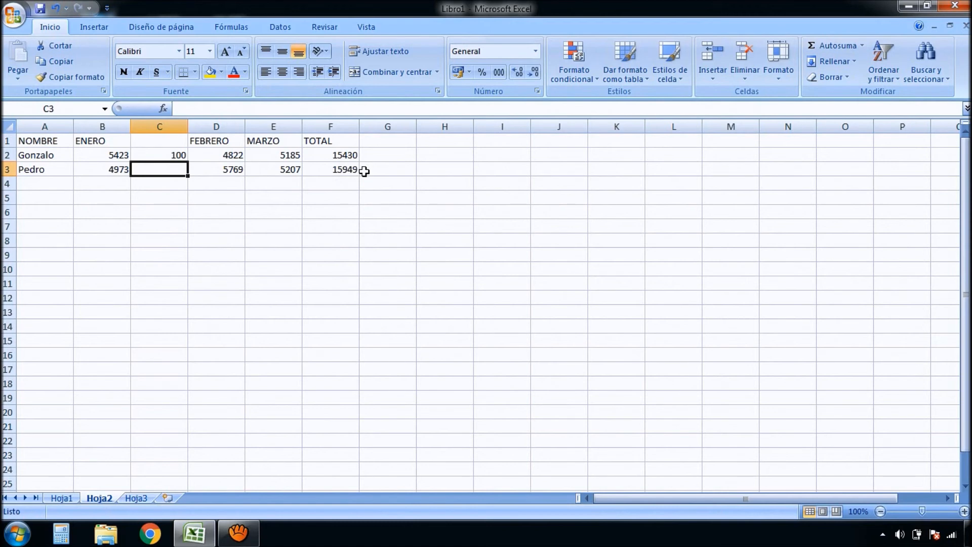
text(100)
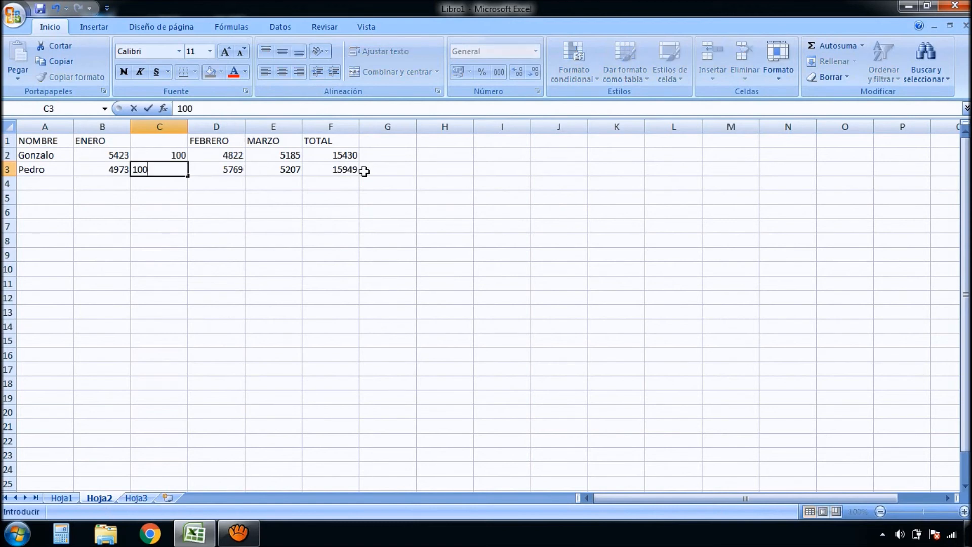
key(Return)
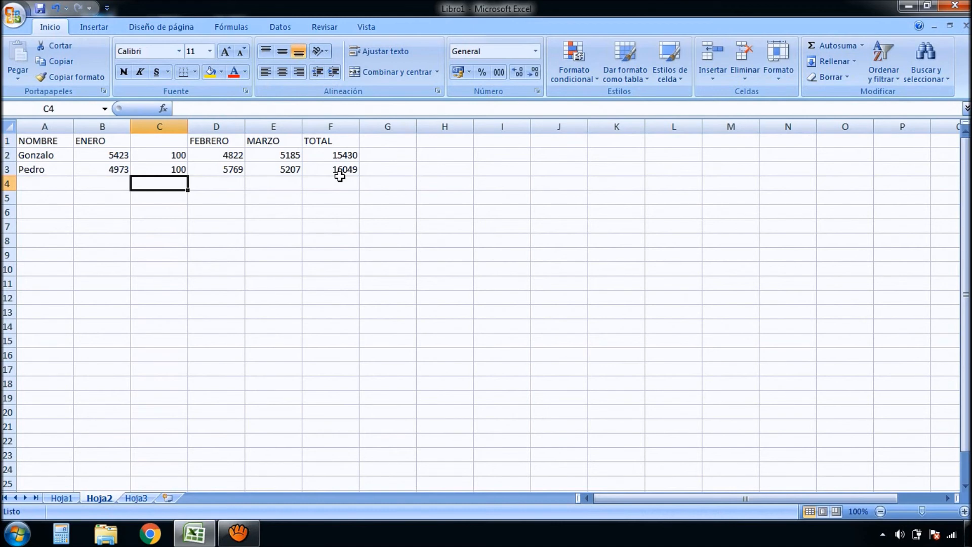
Step: Open sheet Hoja3 and examine the addition formulas in the TOTAL column cells E2 to E5
click(141, 497)
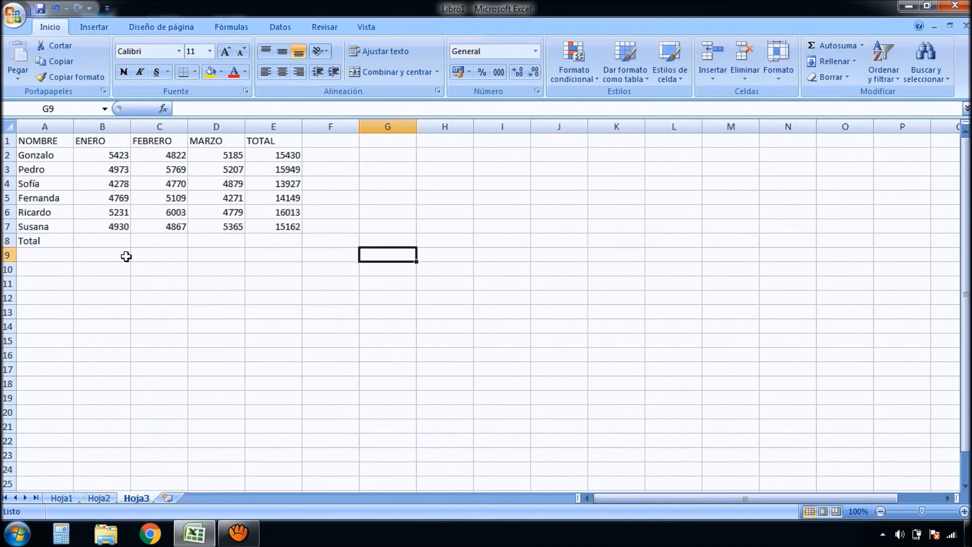
click(281, 159)
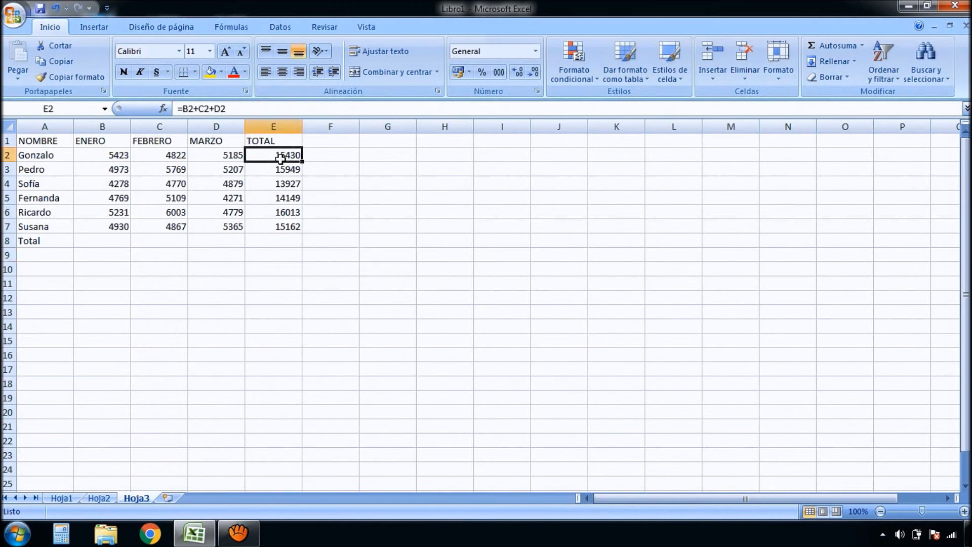
click(280, 171)
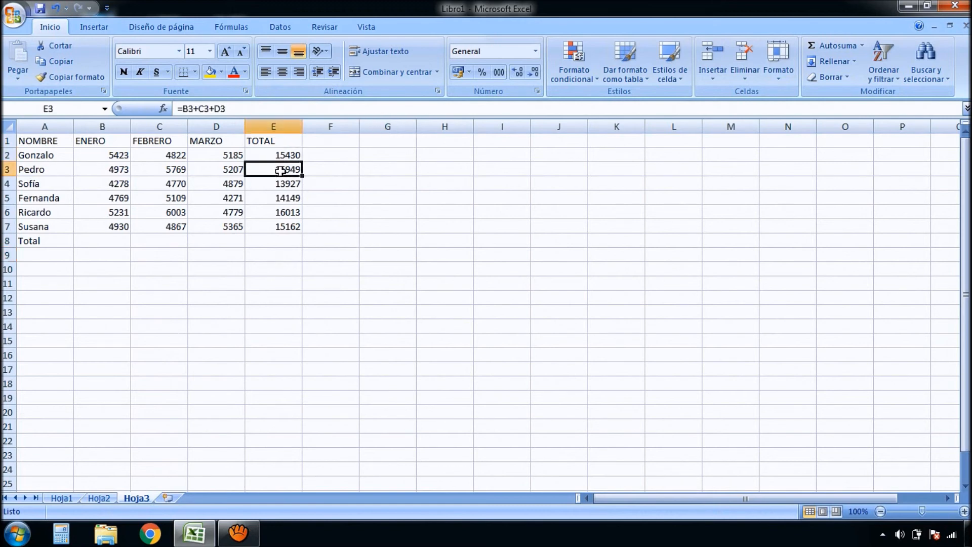
click(281, 185)
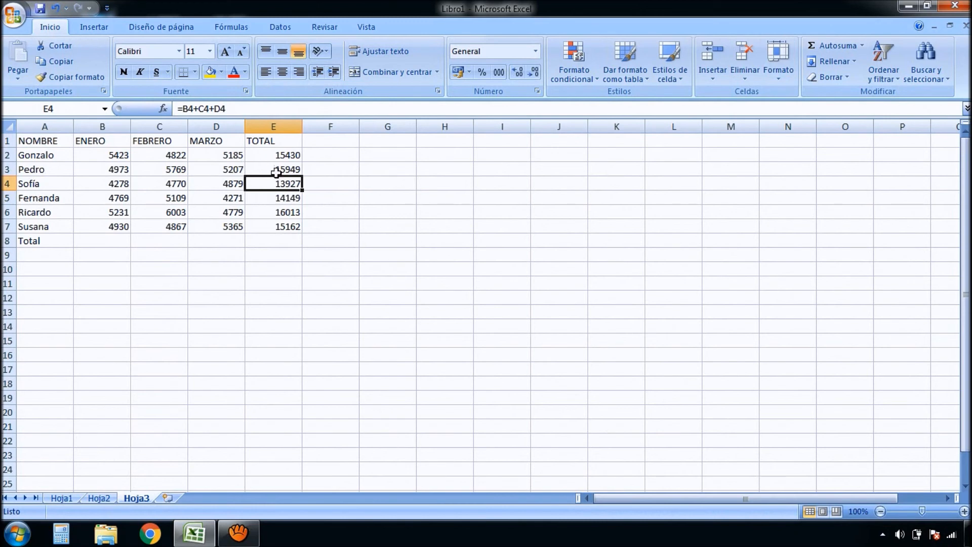
click(284, 170)
click(284, 183)
click(280, 198)
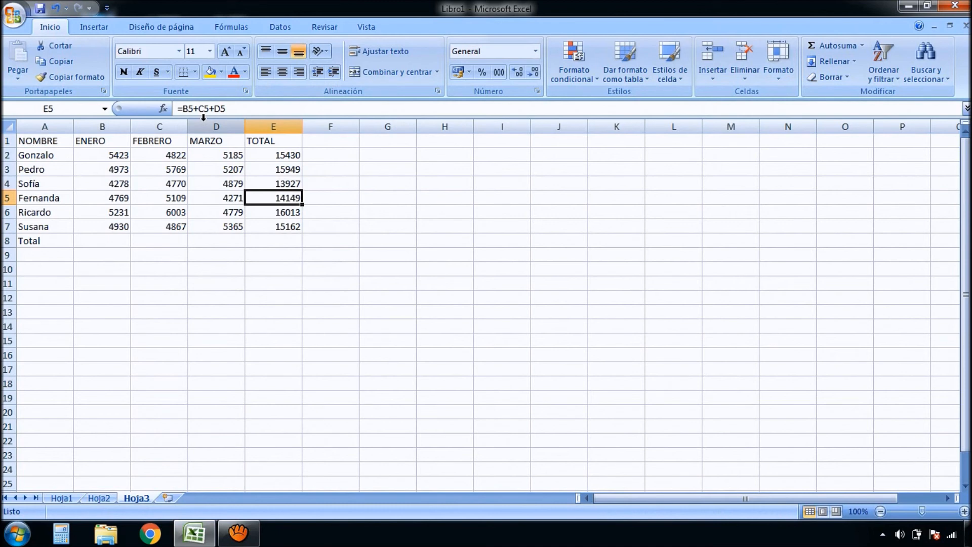
Step: Check the formula in E2, total the ENERO column in B8 with AutoSum, and check the resulting sum formula
click(284, 159)
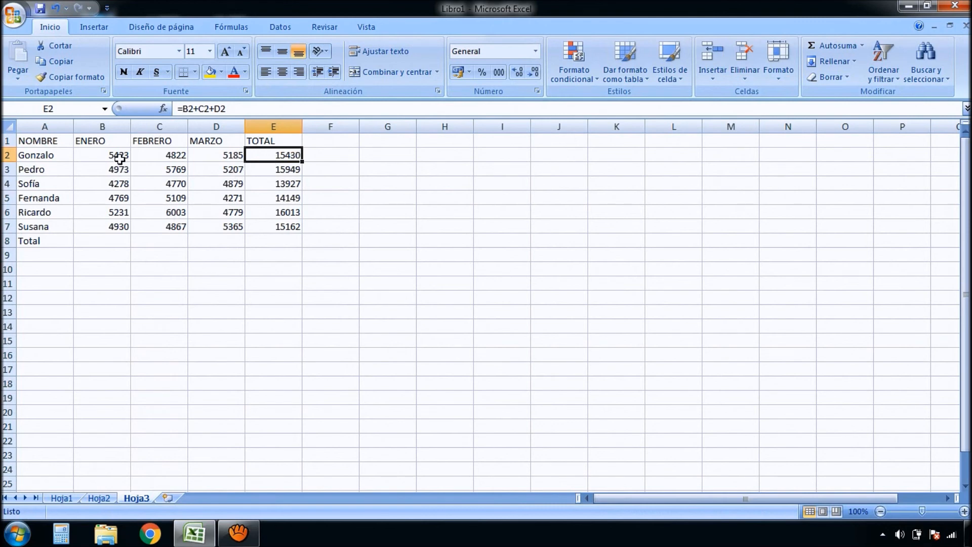
click(119, 159)
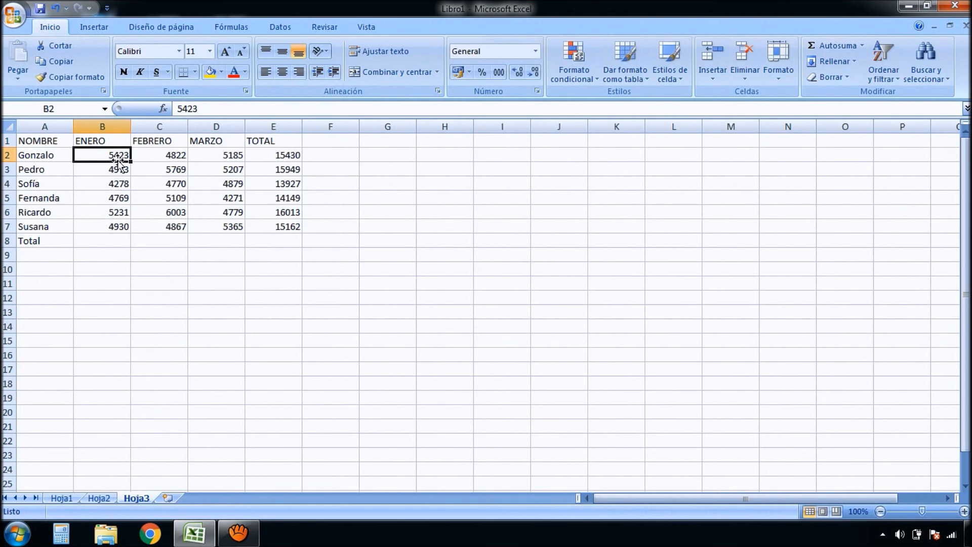
drag(118, 154, 117, 243)
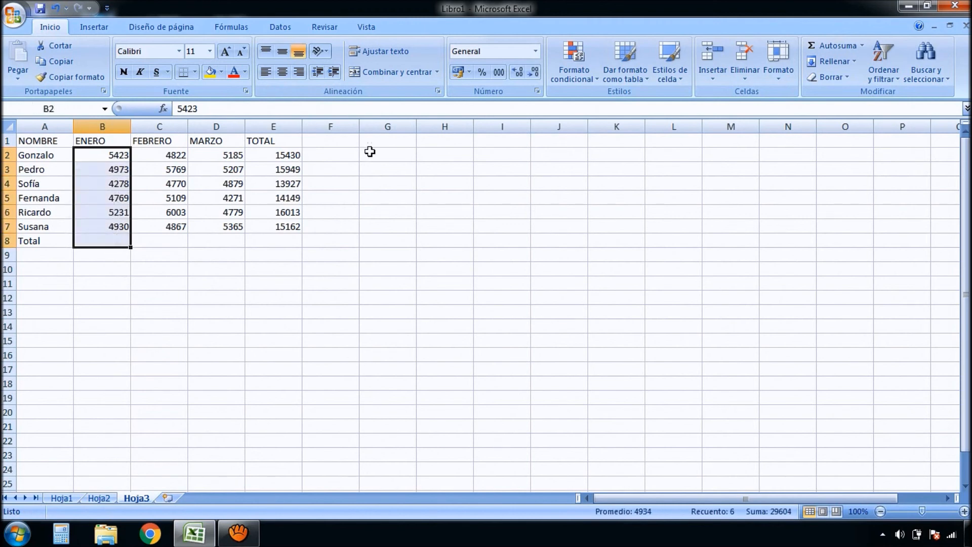
click(829, 49)
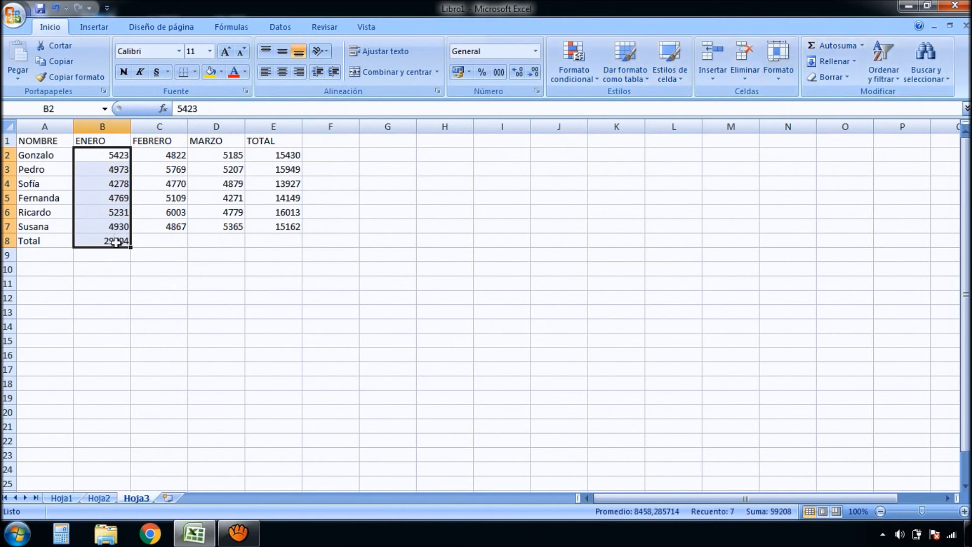
click(116, 242)
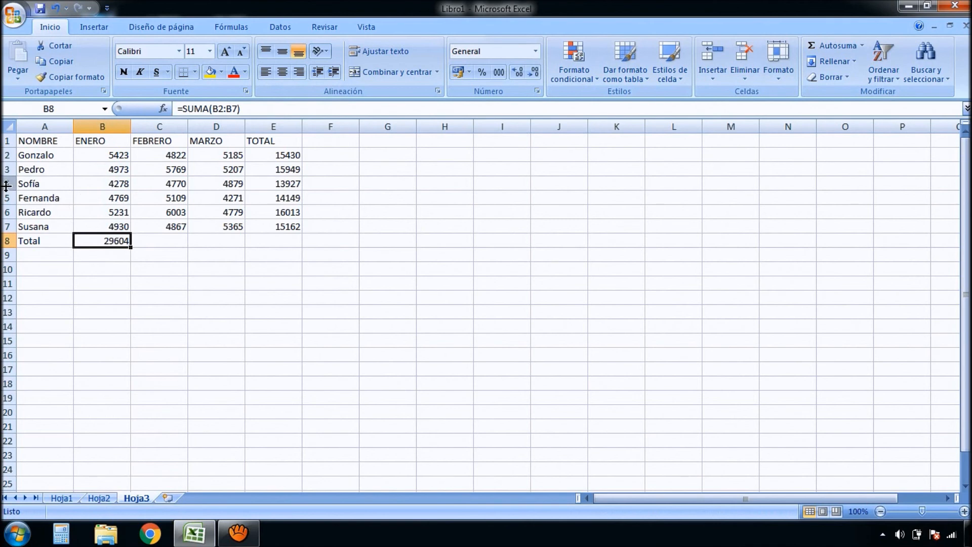
Step: Insert a blank row above row 4 of the table on Hoja3
click(7, 185)
right_click(8, 187)
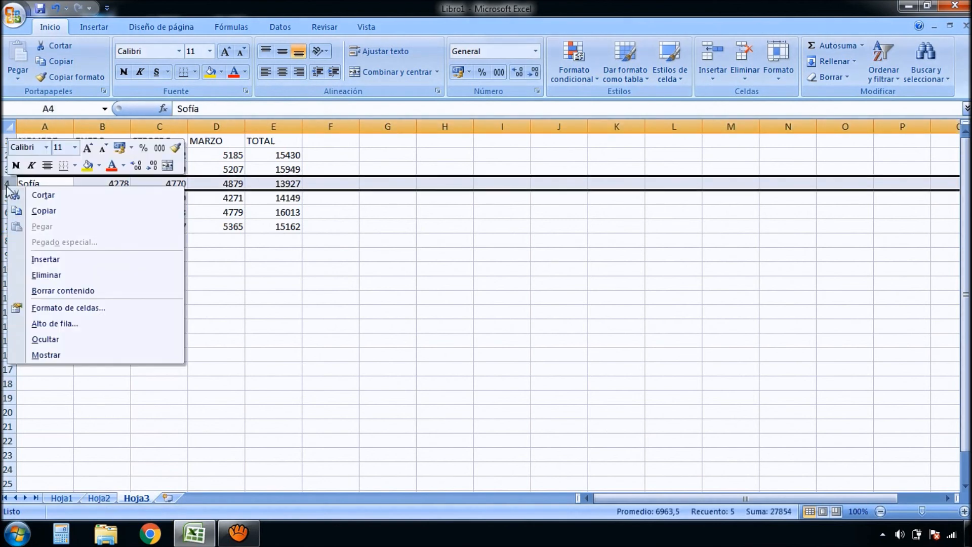
click(45, 260)
click(141, 258)
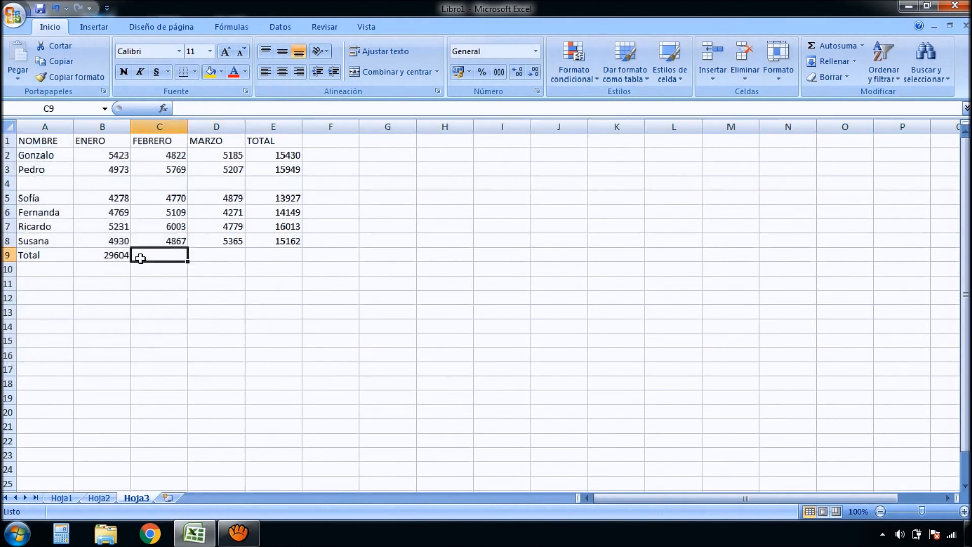
Step: Check blank cell B4 and the formulas in B9 and E6, and minimize the workbook window
click(113, 184)
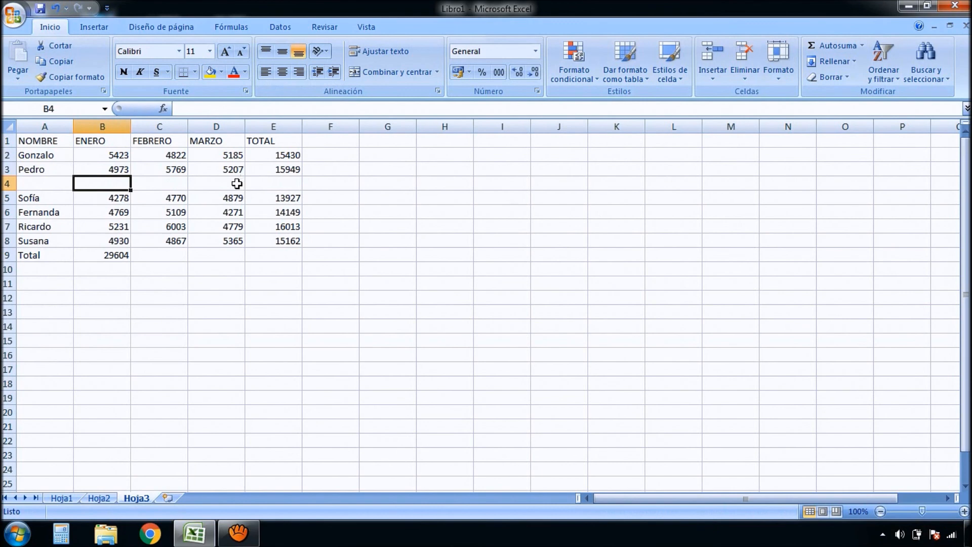
click(117, 257)
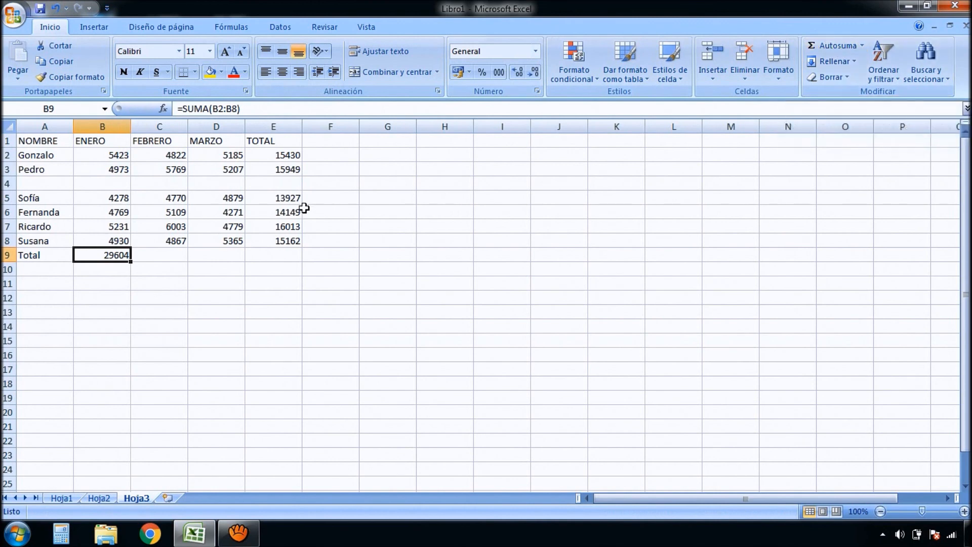
click(285, 213)
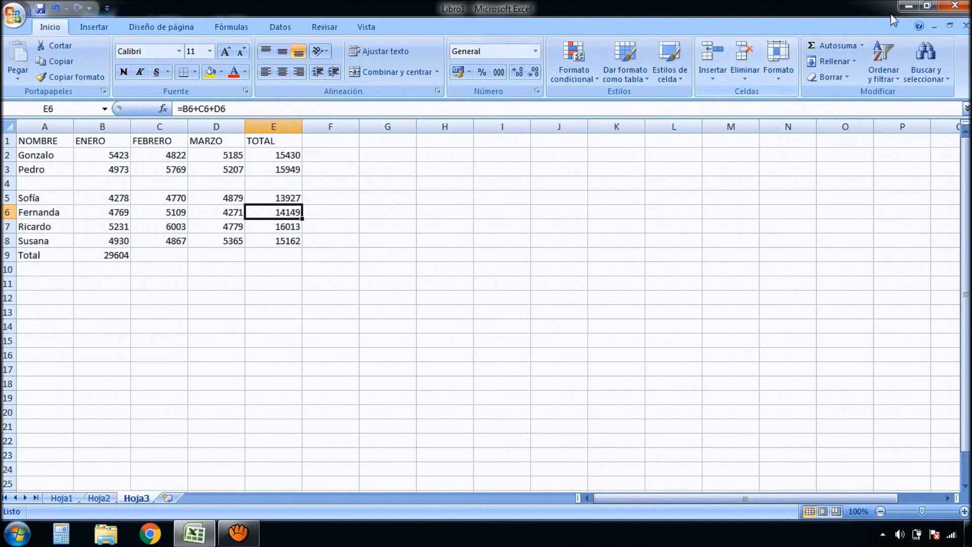
click(906, 6)
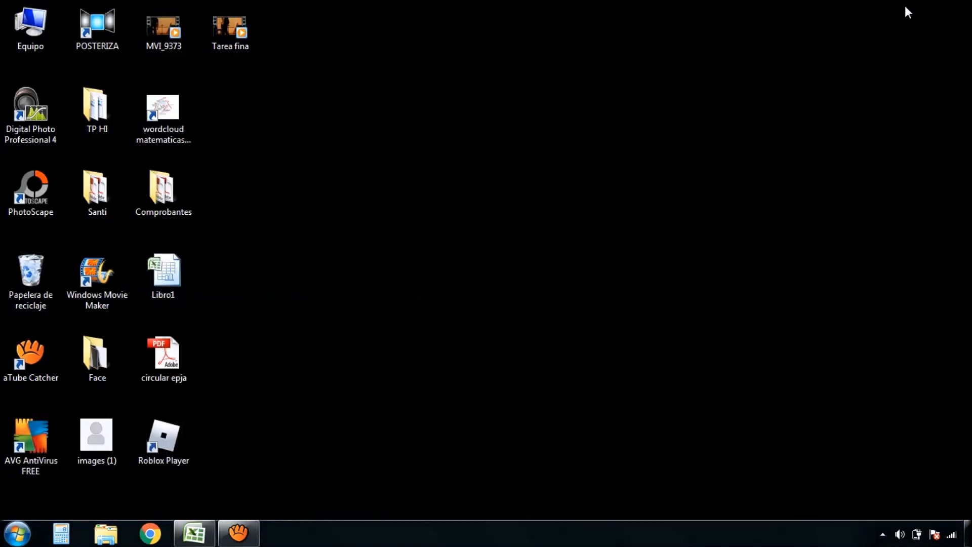